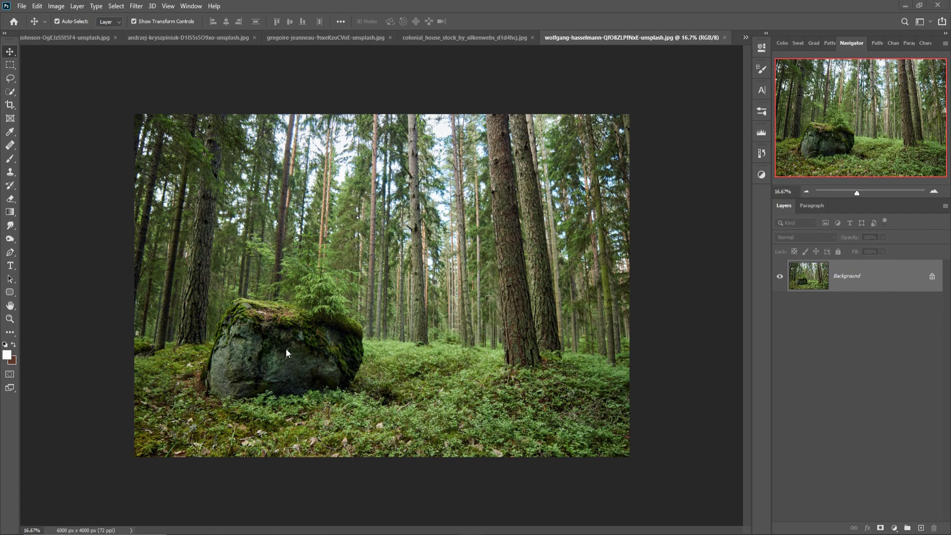
- With the Pen tool, zoom in on the mossy rock and place the first anchor on its left edge
left_click(10, 254)
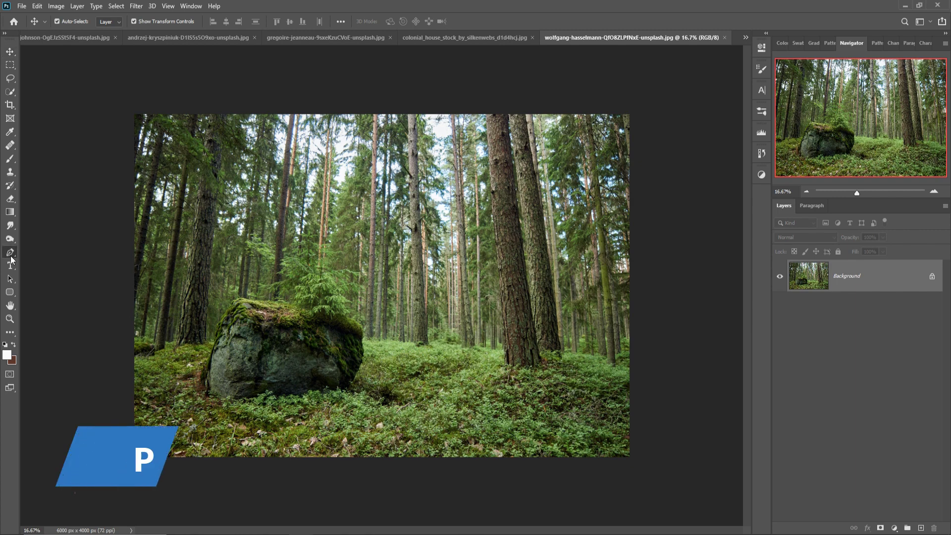
key("ctrl+plus")
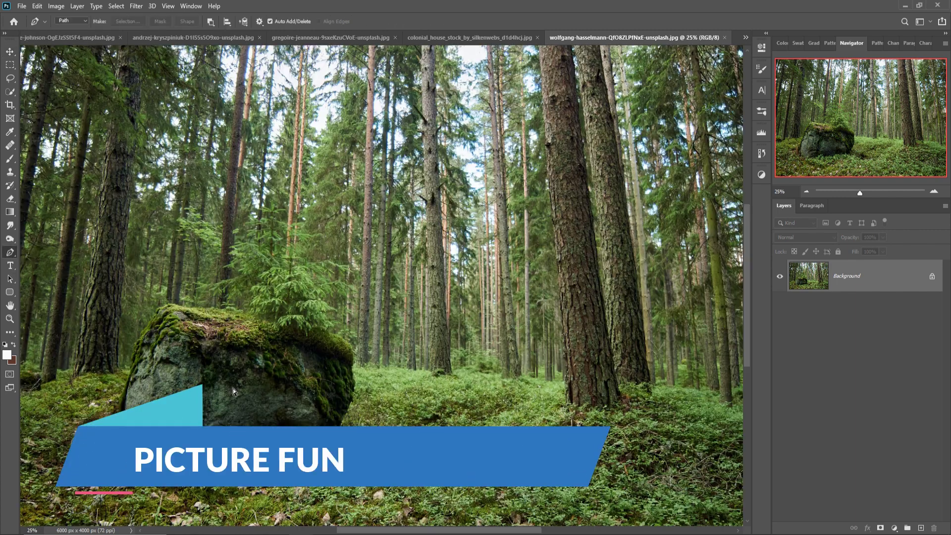
key("ctrl+plus")
key("ctrl+plus")
key("ctrl+plus")
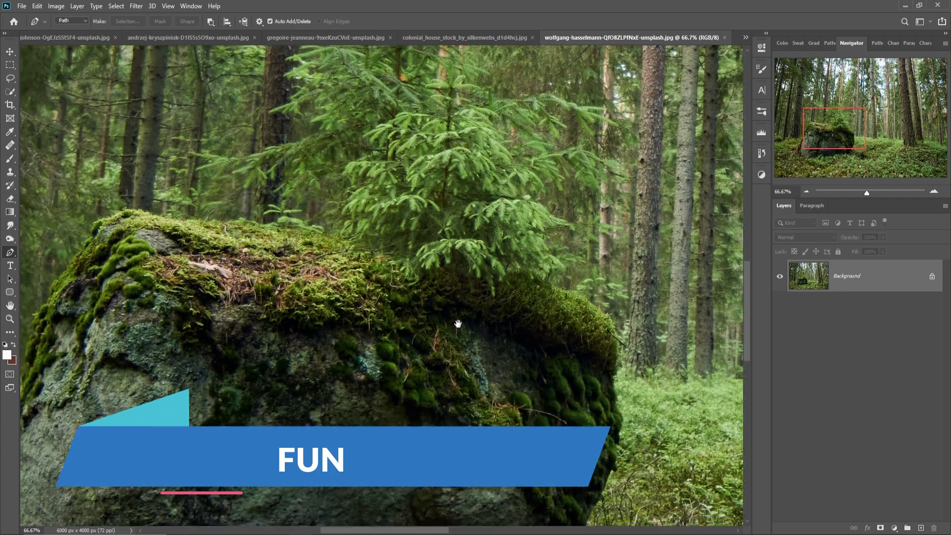
left_click_drag(233, 388, 569, 238)
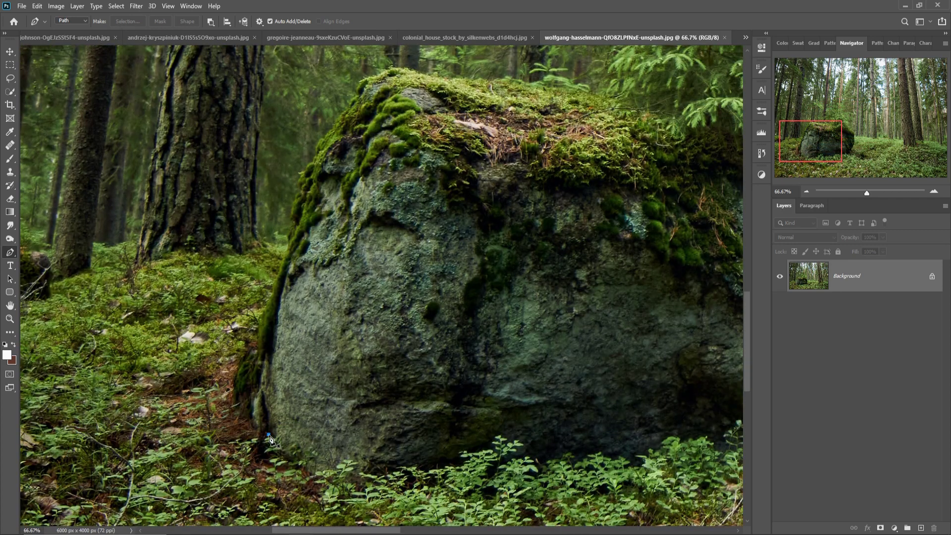
left_click_drag(268, 434, 262, 432)
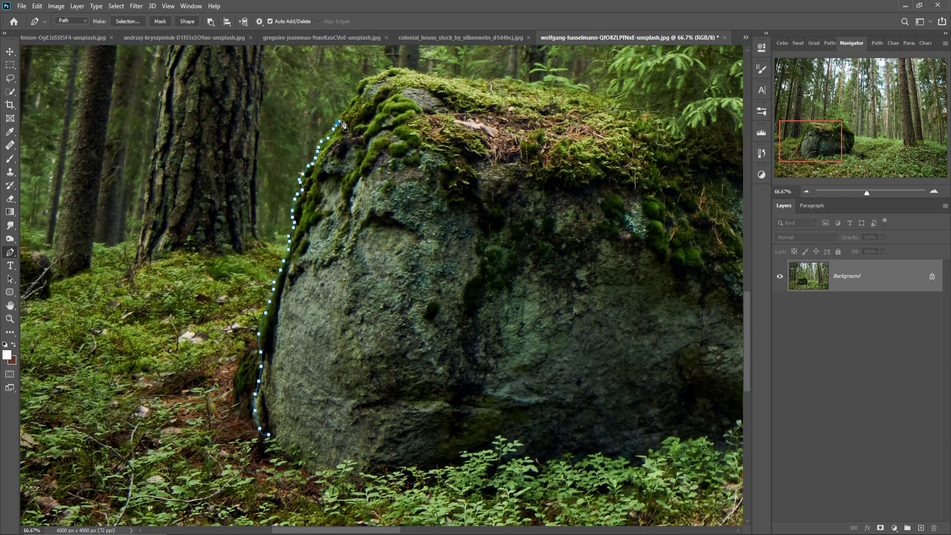
- Complete the pen path around the mossy rock's outline, including its ragged bottom
left_click_drag(616, 85, 299, 144)
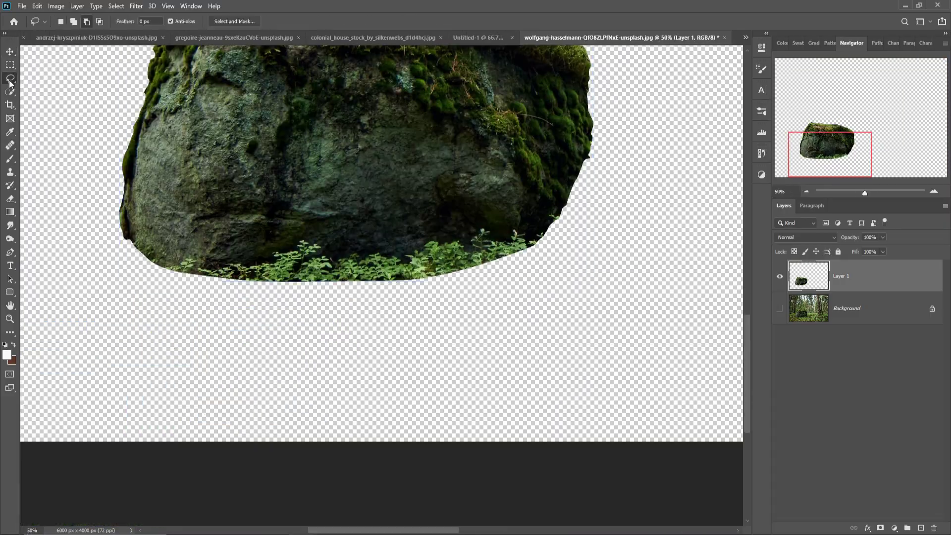
left_click_drag(168, 265, 177, 279)
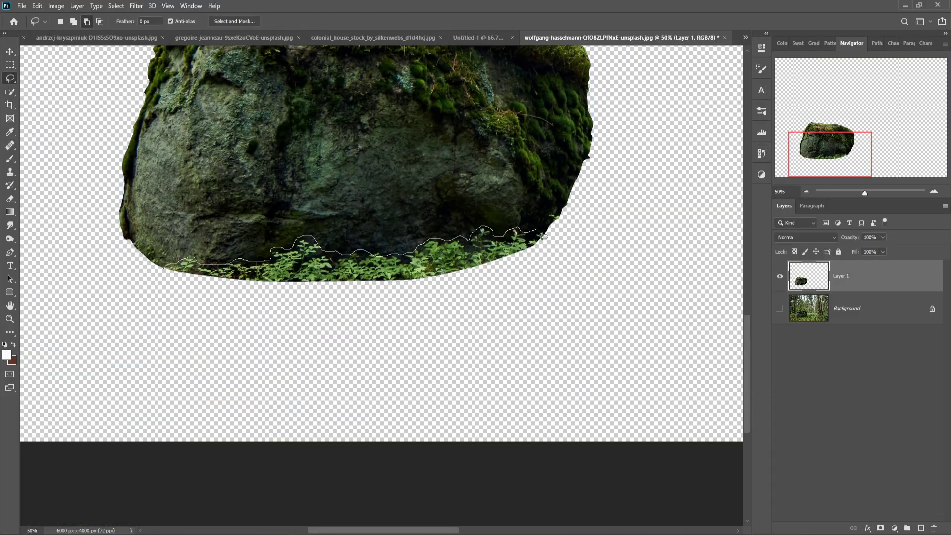
left_click(116, 6)
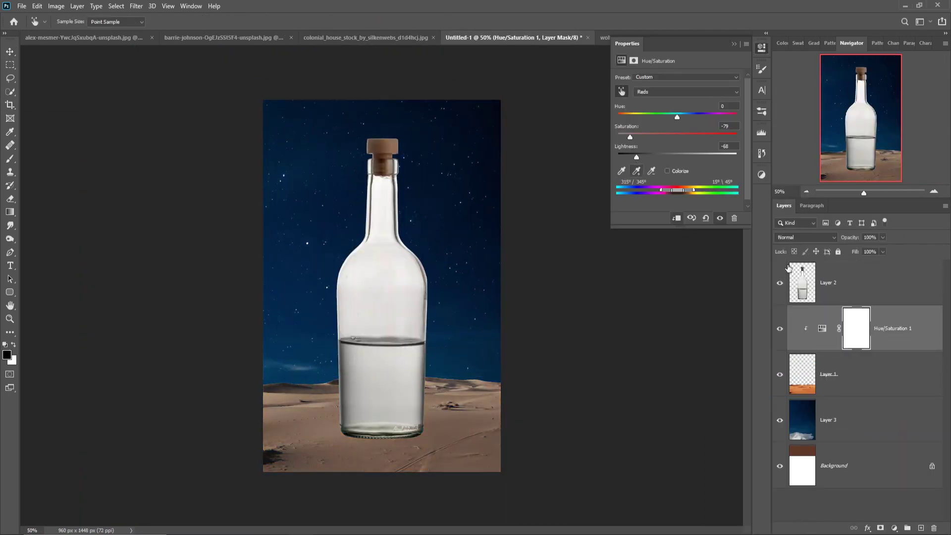
- Add a clipped Color Balance layer shifting desert midtones toward Blue +51 and cyan
left_click(734, 45)
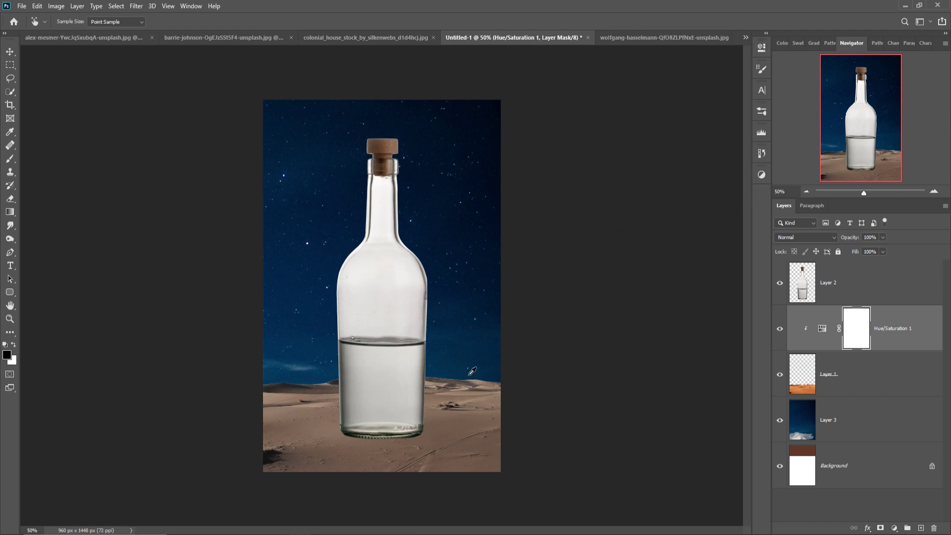
left_click(894, 527)
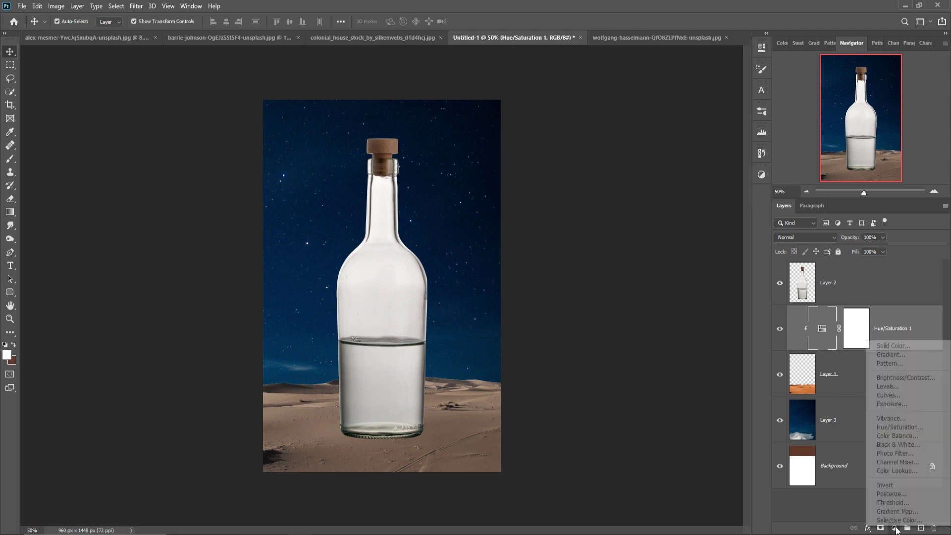
left_click(897, 435)
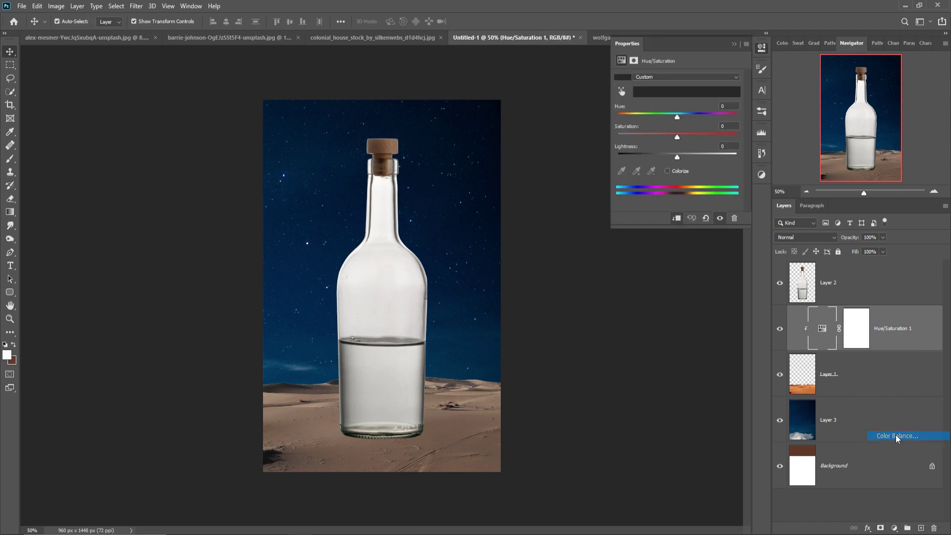
left_click(677, 218)
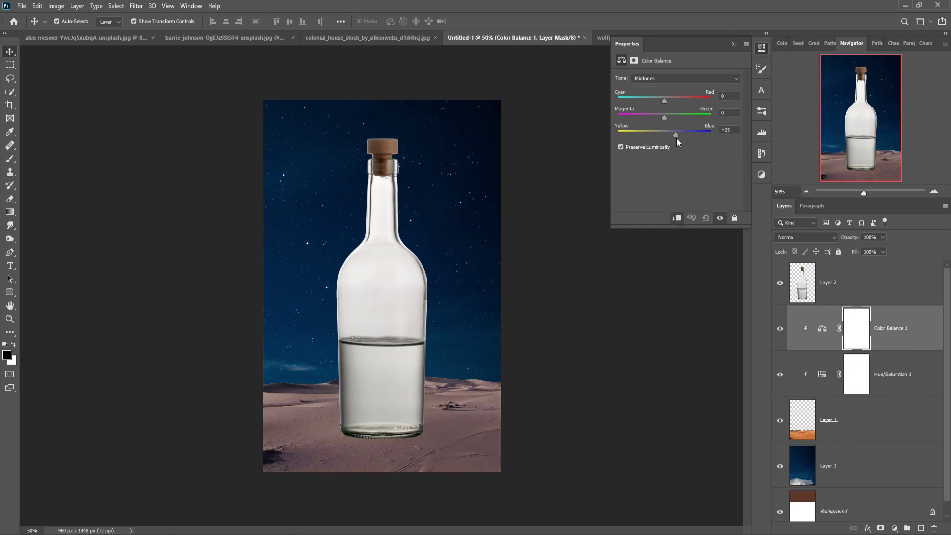
left_click_drag(688, 138, 688, 139)
left_click_drag(665, 100, 657, 100)
left_click(734, 43)
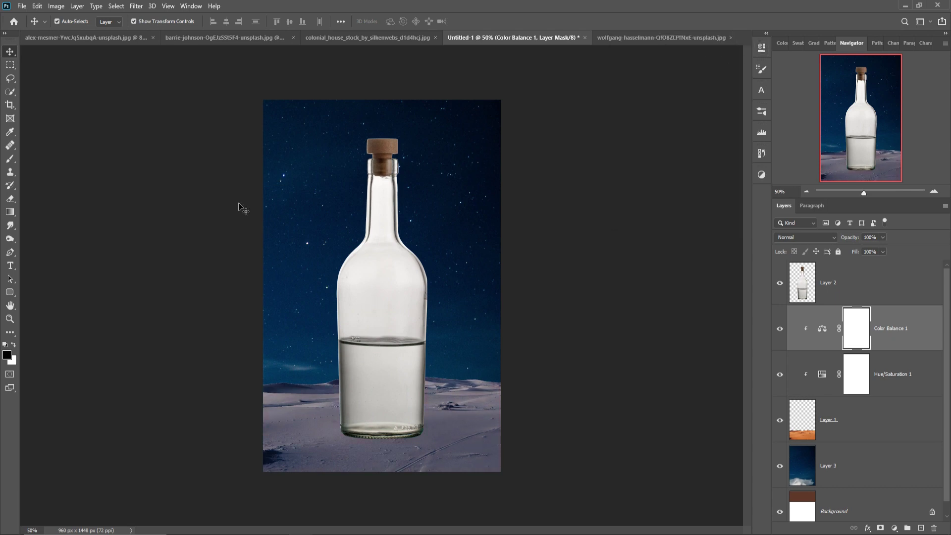
left_click(444, 219)
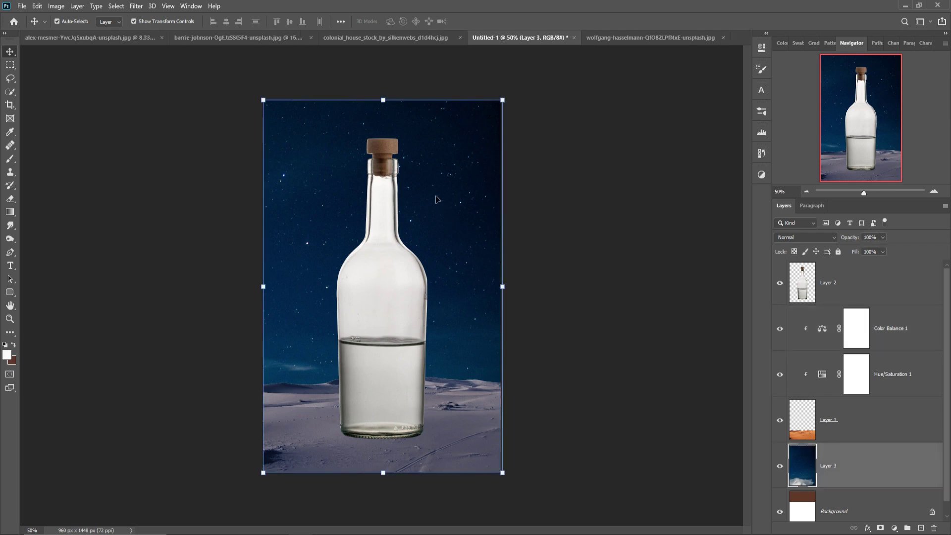
- Apply a 7.2-pixel Gaussian Blur to the starry sky layer
left_click(116, 6)
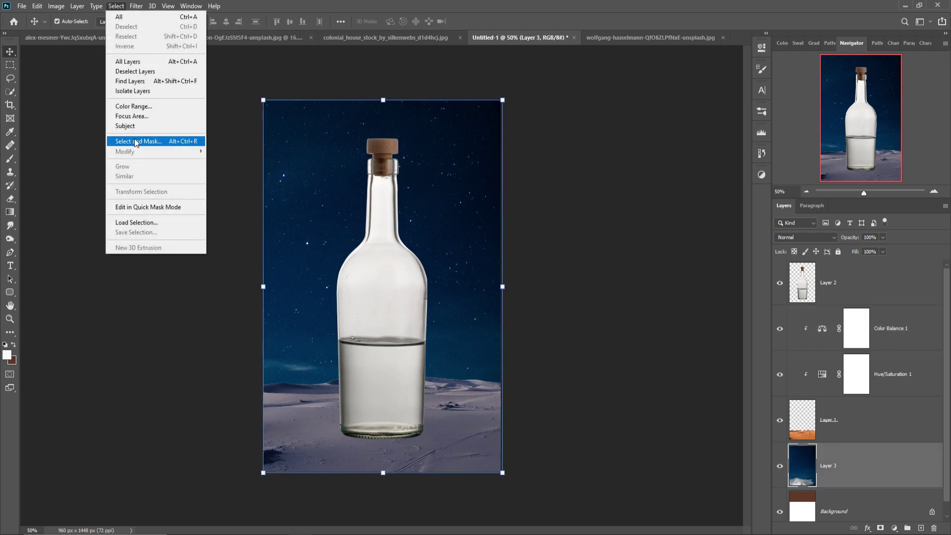
left_click(136, 6)
mouse_move(189, 122)
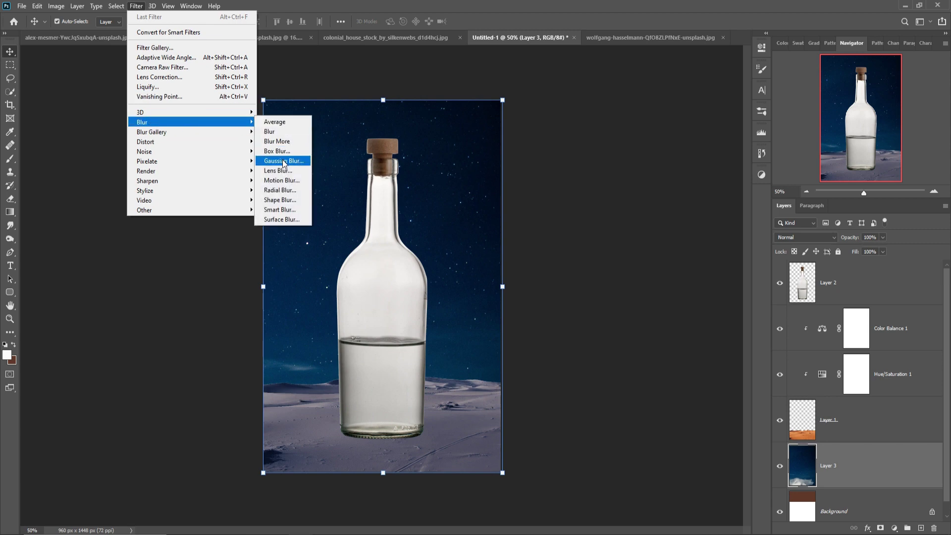
left_click(286, 163)
left_click(831, 156)
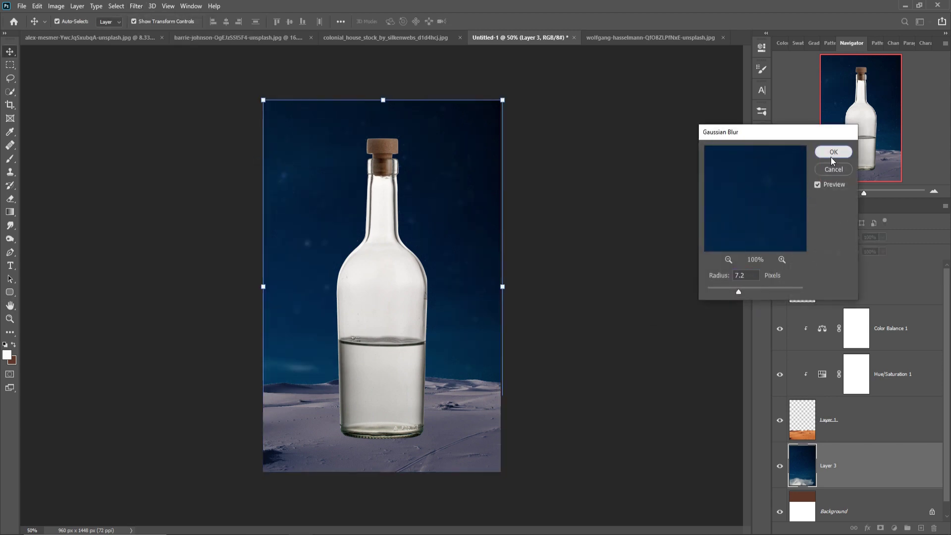
- Add a layer mask to the bottle layer and set up a black brush at 13% opacity
left_click(406, 311)
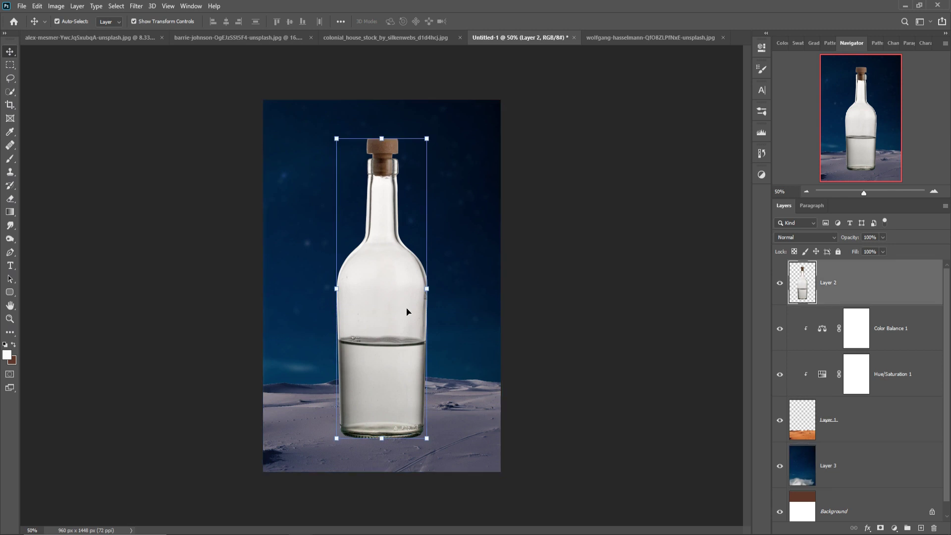
left_click(880, 528)
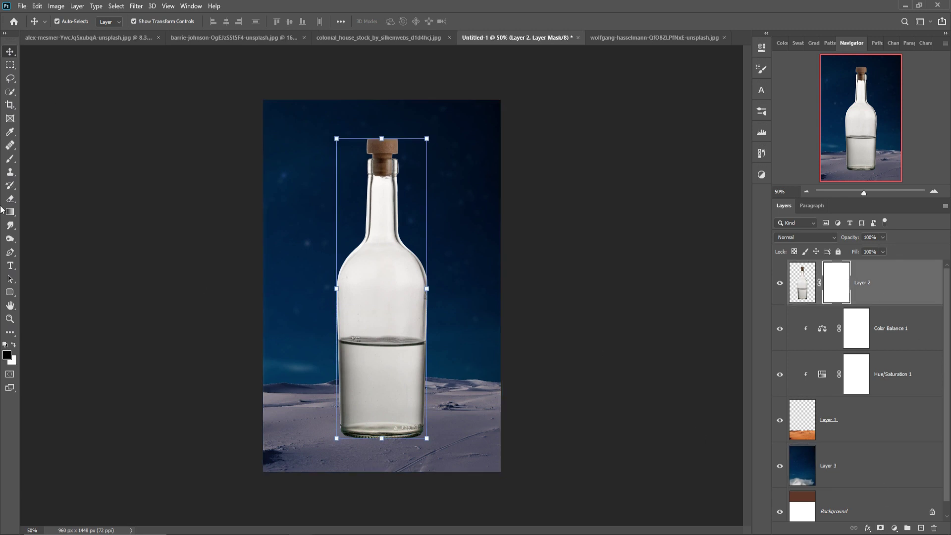
left_click(11, 159)
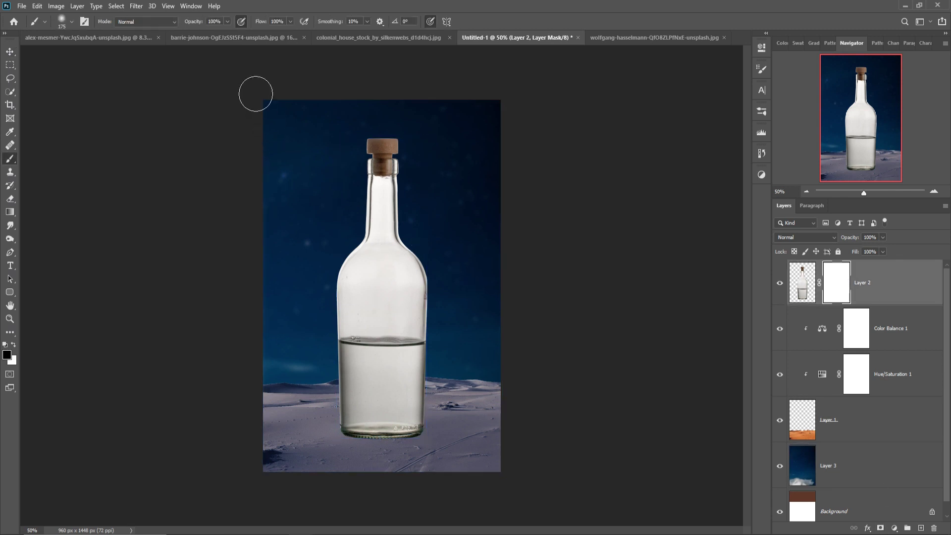
key("ctrl+plus")
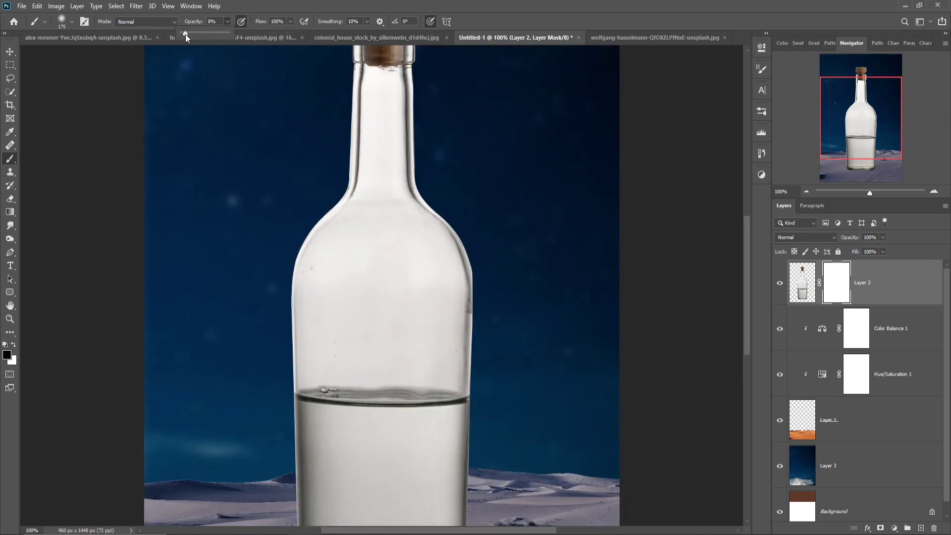
left_click_drag(185, 35, 188, 34)
- Paint the mask over the bottle's neck, lower body, liquid and right side so the background shows through
key("bracketleft")
mouse_move(403, 110)
left_mouse_down()
mouse_move(396, 206)
mouse_move(398, 86)
mouse_move(409, 111)
mouse_move(403, 276)
mouse_move(416, 213)
mouse_move(402, 281)
mouse_move(410, 105)
mouse_move(400, 188)
mouse_move(361, 239)
mouse_move(325, 393)
mouse_move(357, 257)
mouse_move(395, 289)
mouse_move(420, 199)
mouse_move(426, 382)
mouse_move(414, 96)
mouse_move(426, 367)
mouse_move(363, 237)
mouse_move(371, 391)
mouse_move(435, 328)
mouse_move(382, 378)
mouse_move(411, 269)
mouse_move(447, 346)
mouse_move(399, 161)
mouse_move(329, 444)
mouse_move(433, 467)
mouse_move(441, 348)
left_mouse_up()
key("bracketleft")
key("bracketleft")
mouse_move(387, 436)
left_mouse_down()
mouse_move(356, 365)
mouse_move(361, 325)
mouse_move(419, 435)
mouse_move(436, 346)
mouse_move(425, 446)
left_mouse_up()
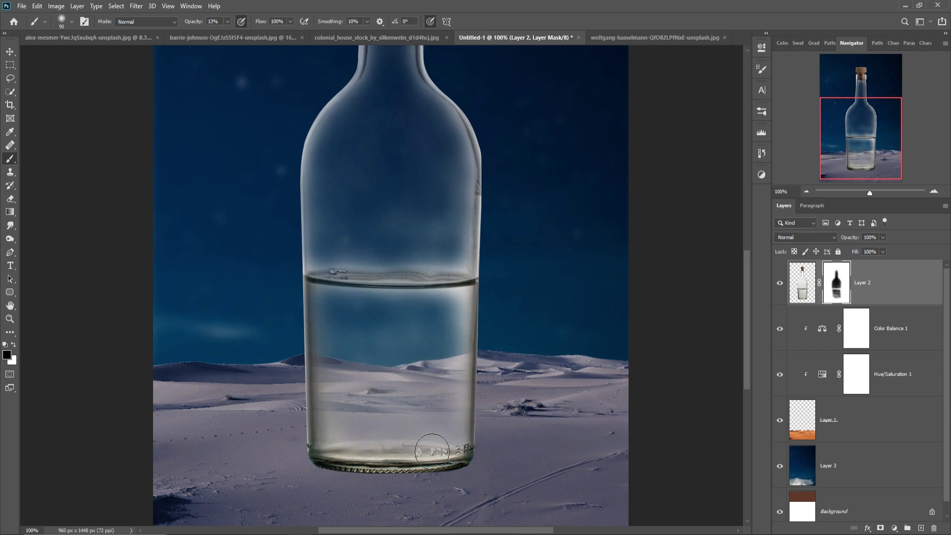
key("bracketleft")
key("bracketleft")
key("bracketleft")
mouse_move(381, 314)
left_mouse_down()
mouse_move(461, 322)
mouse_move(429, 359)
left_mouse_up()
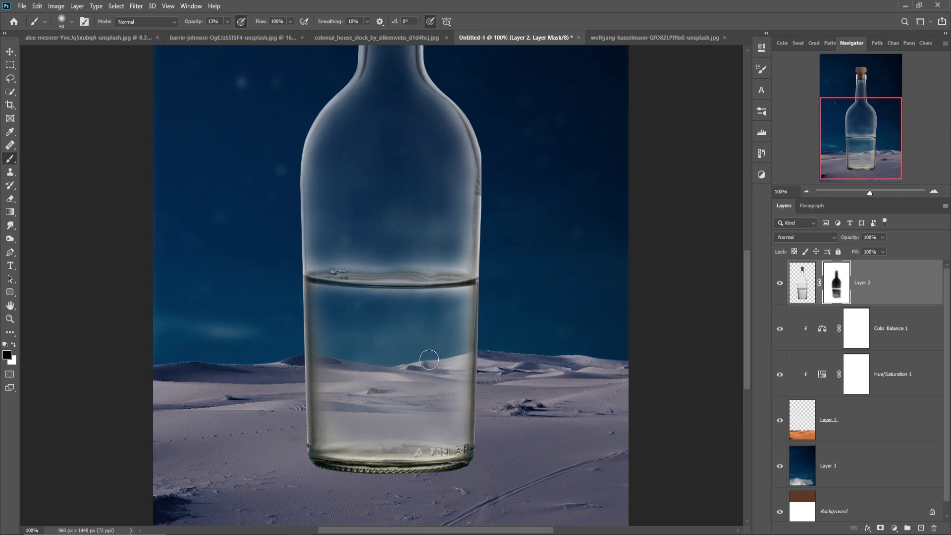
key("bracketright")
key("bracketright")
key("bracketright")
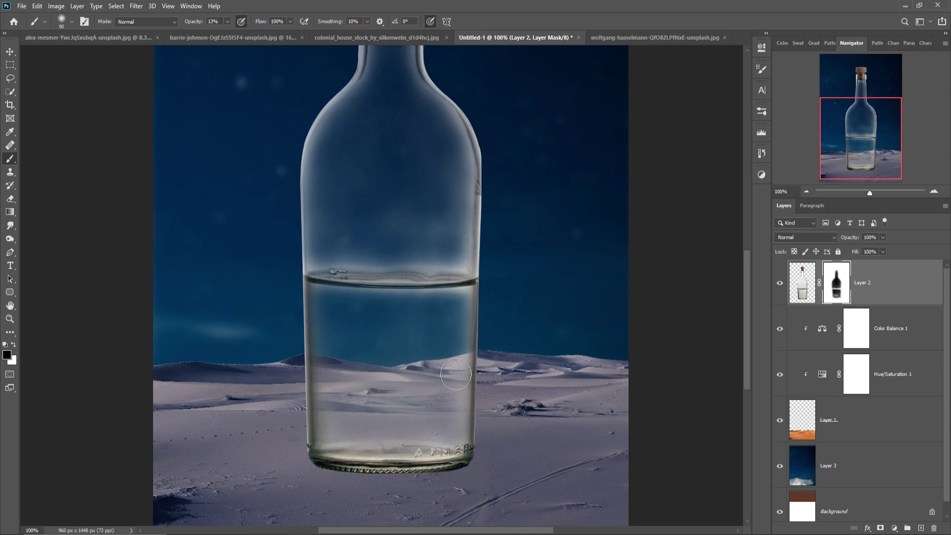
mouse_move(428, 235)
left_mouse_down()
mouse_move(456, 244)
mouse_move(460, 267)
left_mouse_up()
key("bracketleft")
key("bracketleft")
key("bracketleft")
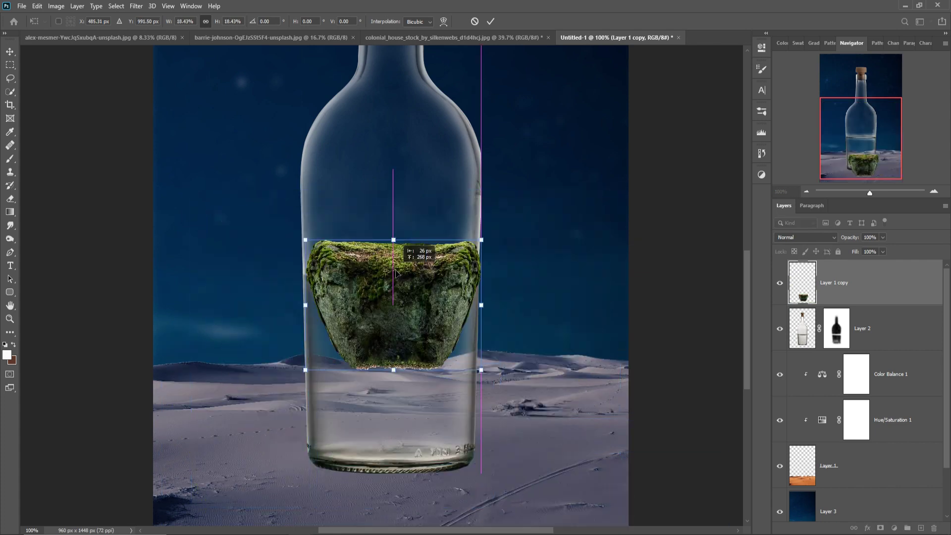
- Commit the rock's size inside the bottle and add a clipped Hue/Saturation shifting its hue and lowering saturation
left_click_drag(481, 370, 466, 356)
key("Return")
left_click(893, 528)
left_click(891, 442)
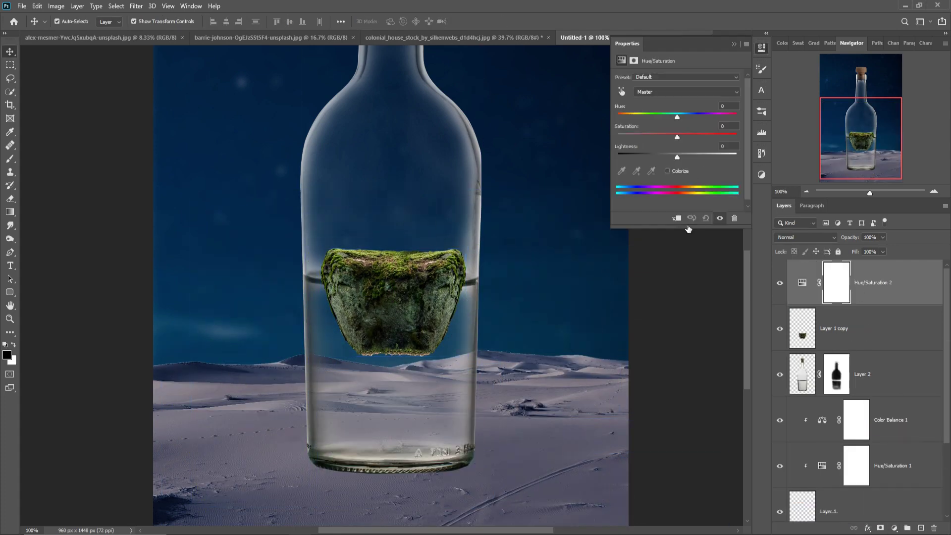
left_click(677, 217)
mouse_move(677, 116)
left_mouse_down()
mouse_move(650, 116)
mouse_move(650, 136)
left_mouse_up()
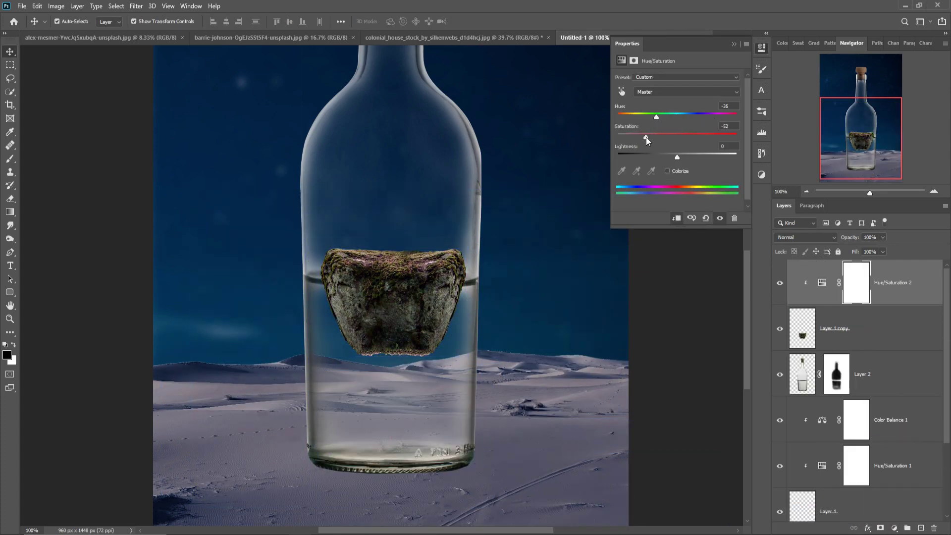
- Mask the rock copy and paint out the light-blue waterline patch with a 100% brush at 200% zoom
left_click(876, 337)
left_click(880, 528)
key("b")
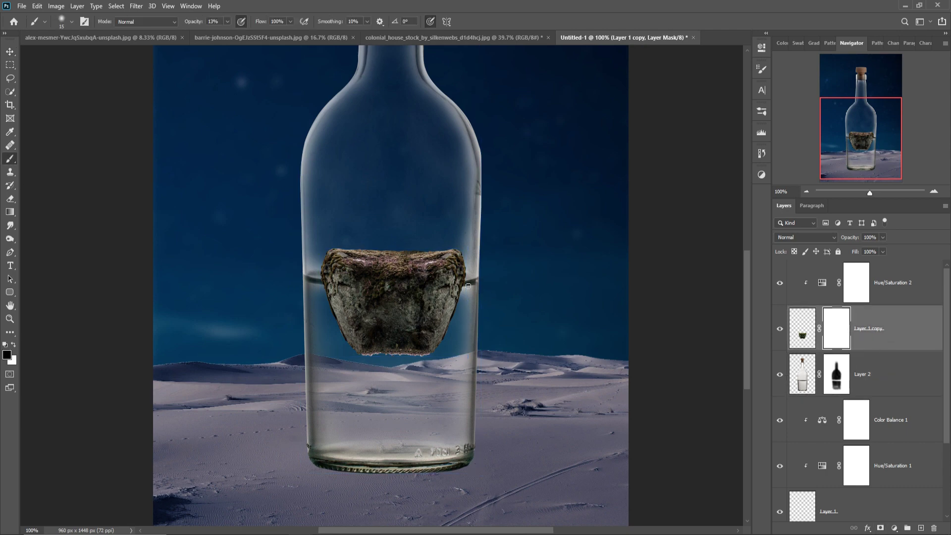
key("0")
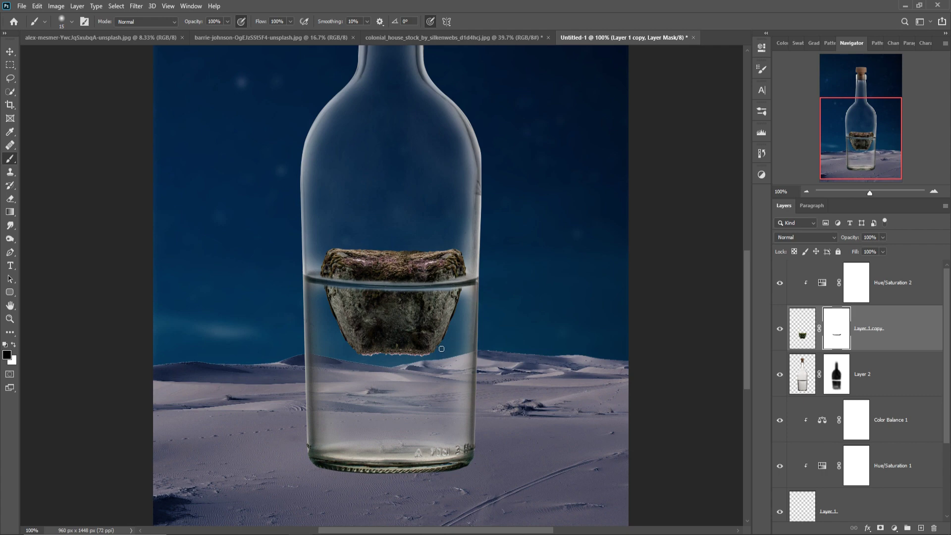
key("ctrl+plus")
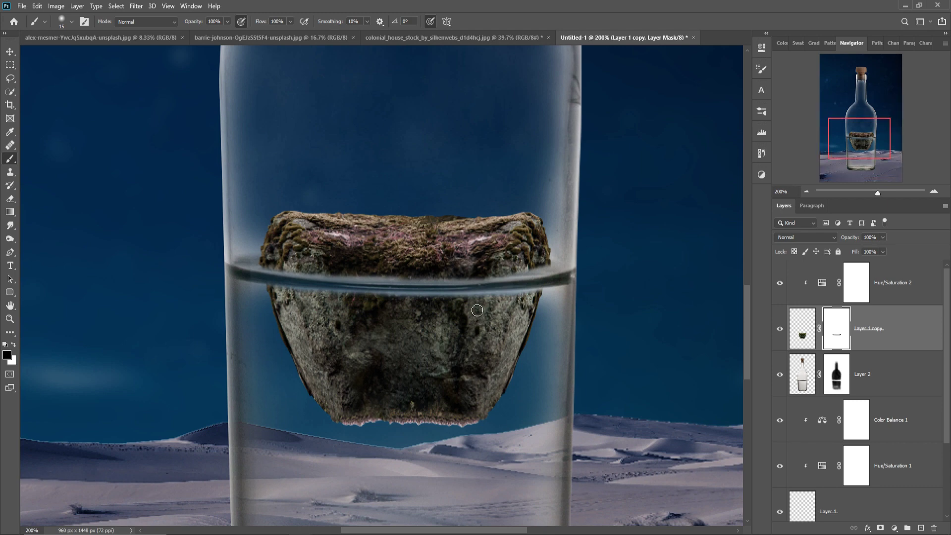
left_click(466, 307)
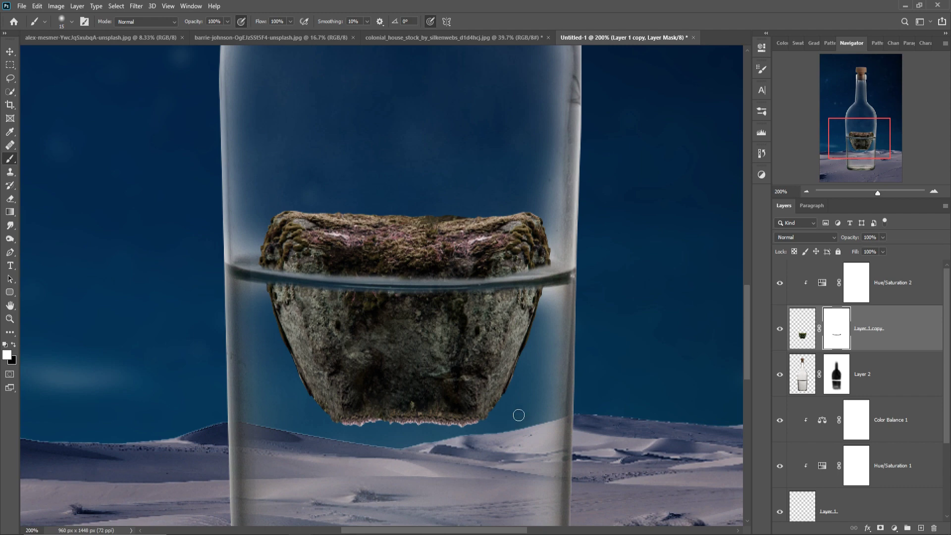
left_click(10, 52)
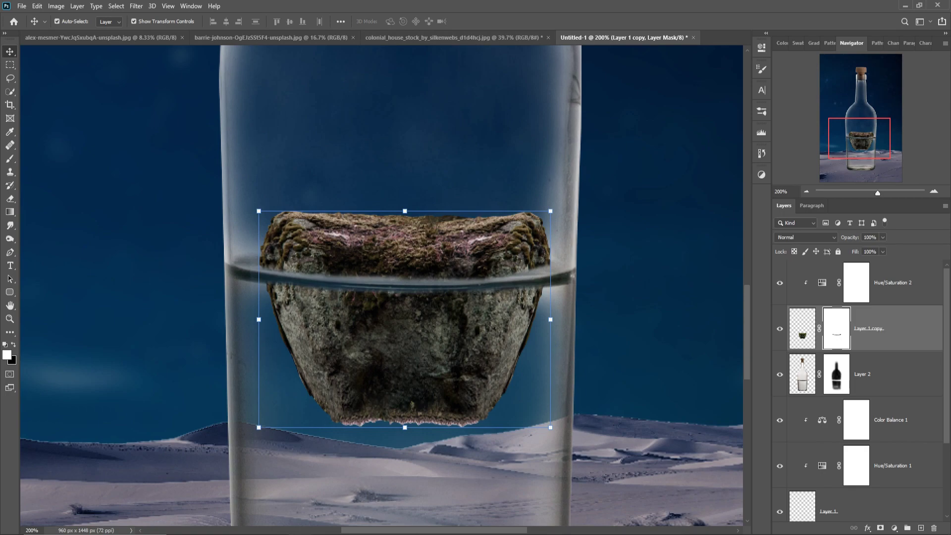
mouse_move(19, 438)
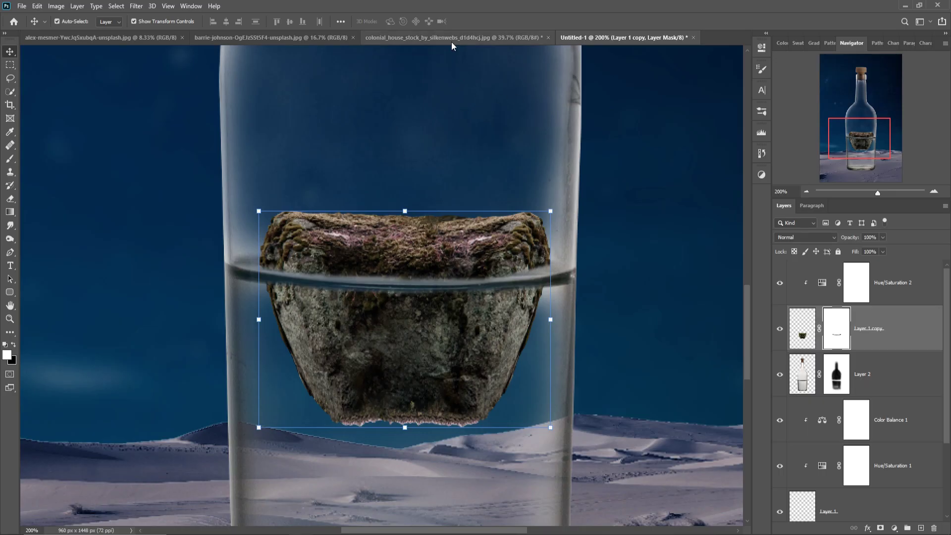
- Bring the selected house into the composite, above Hue/Saturation 2, and release its clipping mask
mouse_move(450, 37)
left_mouse_down()
mouse_move(479, 60)
mouse_move(563, 75)
left_mouse_up()
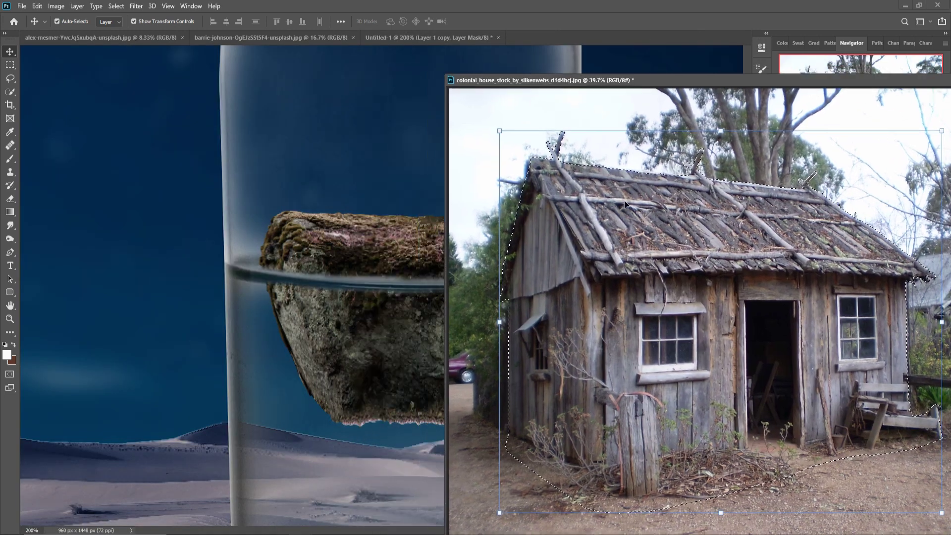
left_click_drag(591, 193, 409, 158)
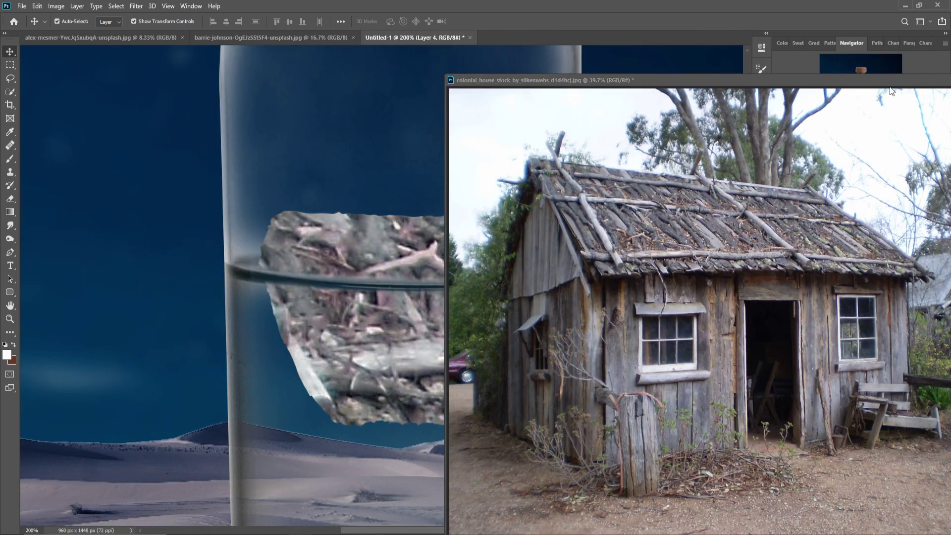
left_click_drag(881, 83, 468, 171)
left_click(468, 171)
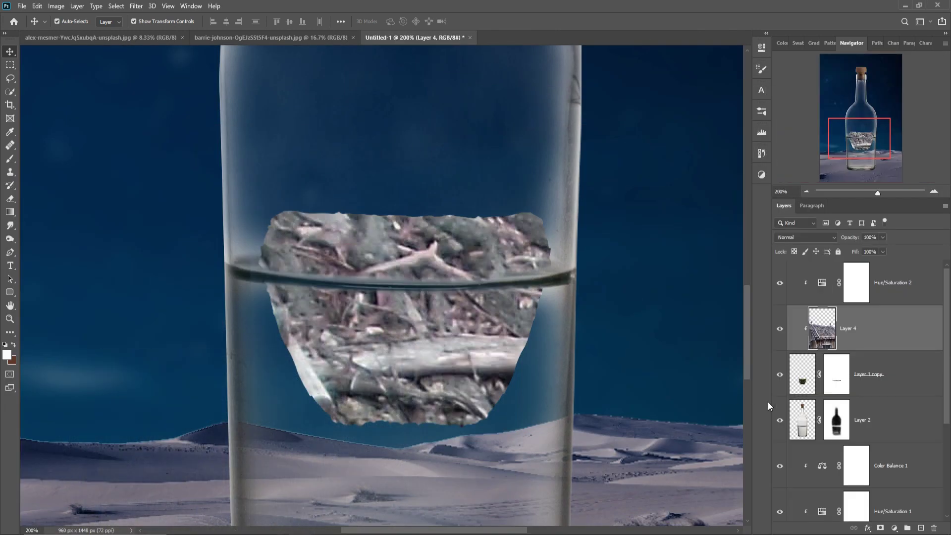
left_click_drag(897, 326, 904, 290)
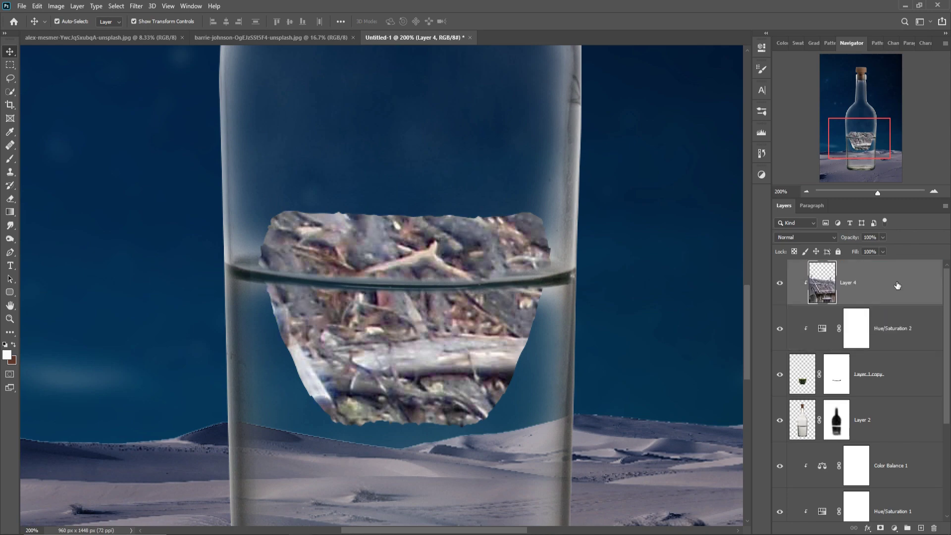
right_click(904, 293)
left_click(842, 296)
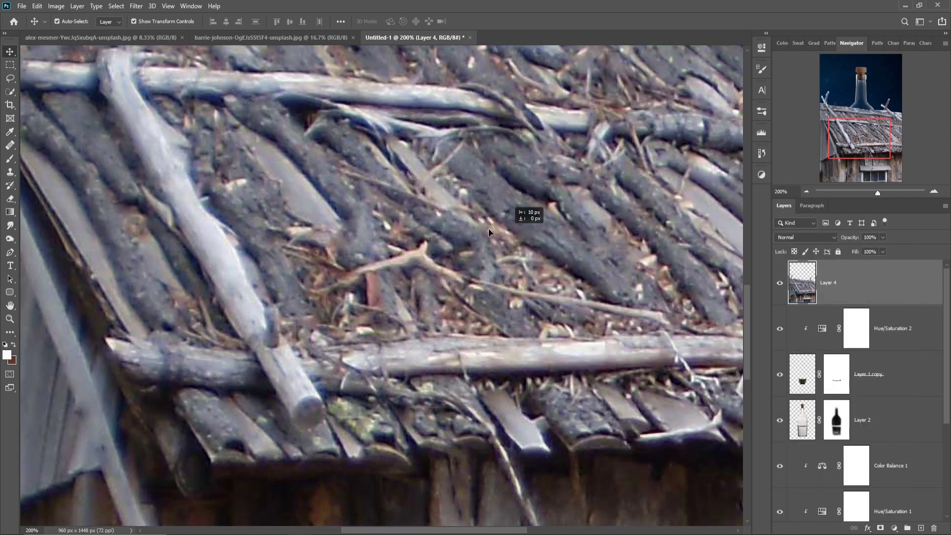
- Free Transform the cabin down to about 40% width, moving it right and up
mouse_move(608, 290)
left_mouse_down()
mouse_move(608, 247)
mouse_move(459, 346)
left_mouse_up()
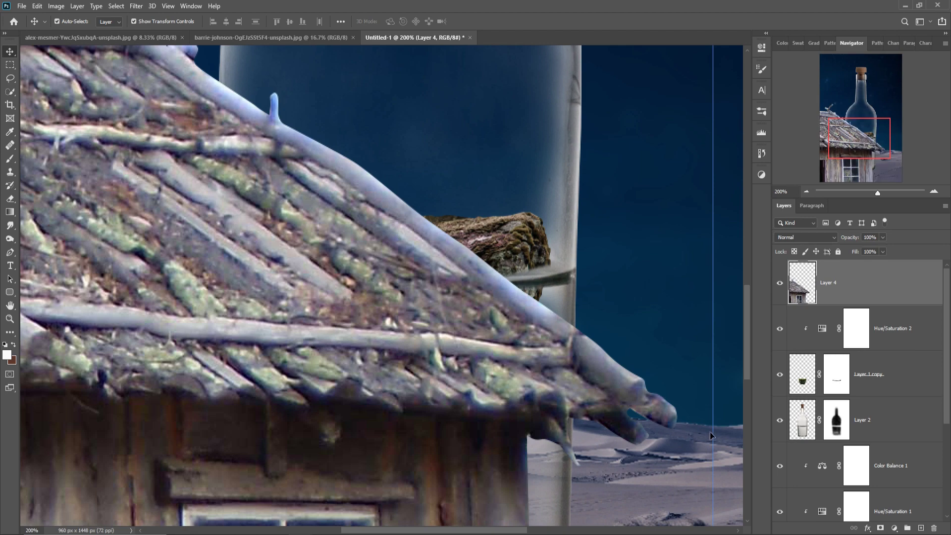
key("ctrl+t")
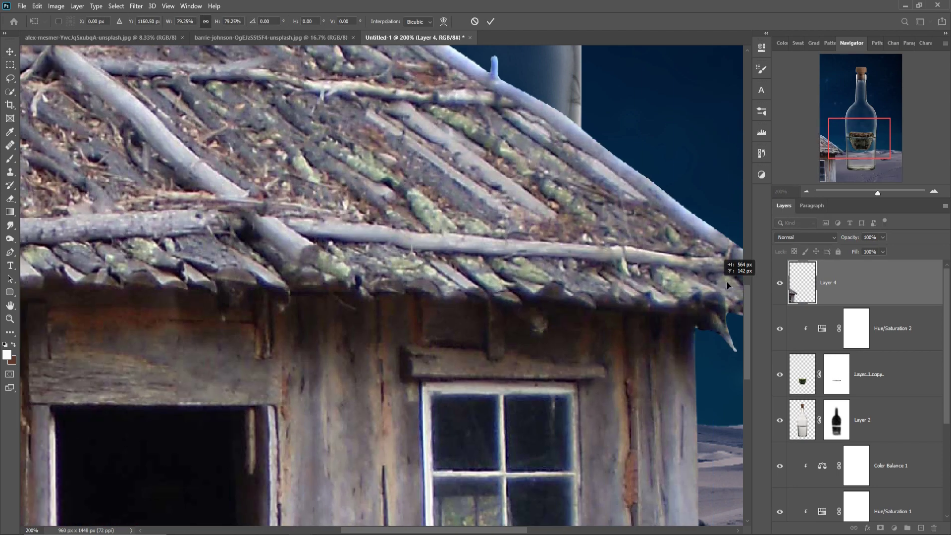
mouse_move(662, 438)
left_mouse_down()
mouse_move(709, 302)
mouse_move(653, 473)
mouse_move(166, 433)
left_mouse_up()
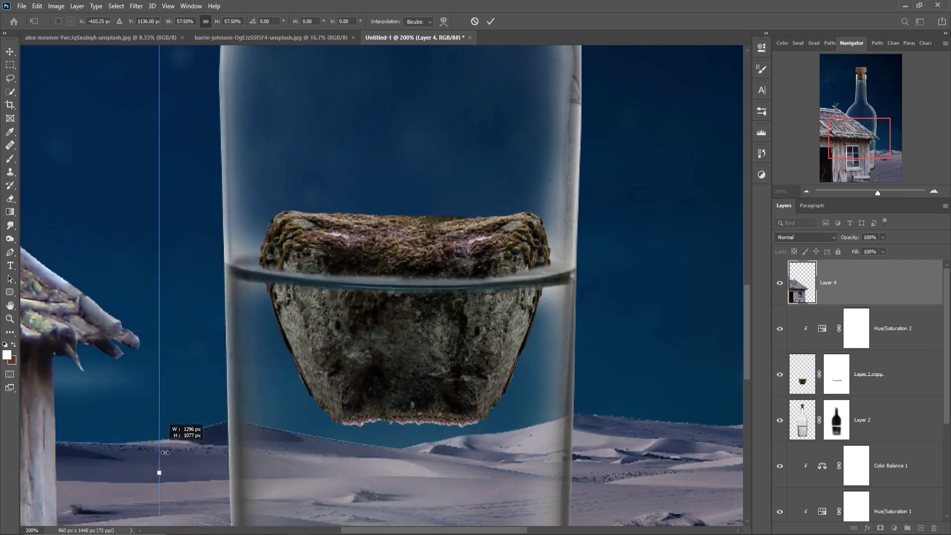
left_click_drag(48, 430, 589, 351)
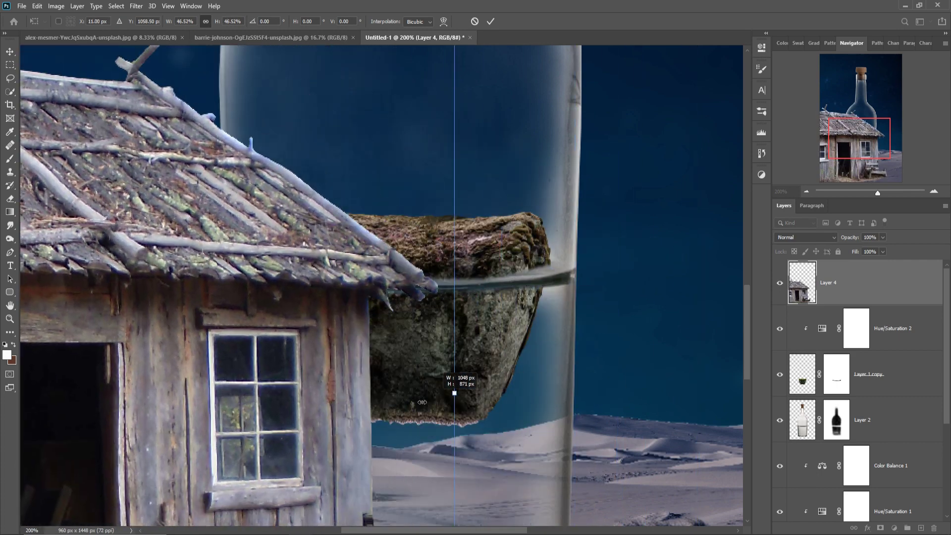
left_click_drag(704, 400, 322, 381)
left_click_drag(203, 330, 495, 307)
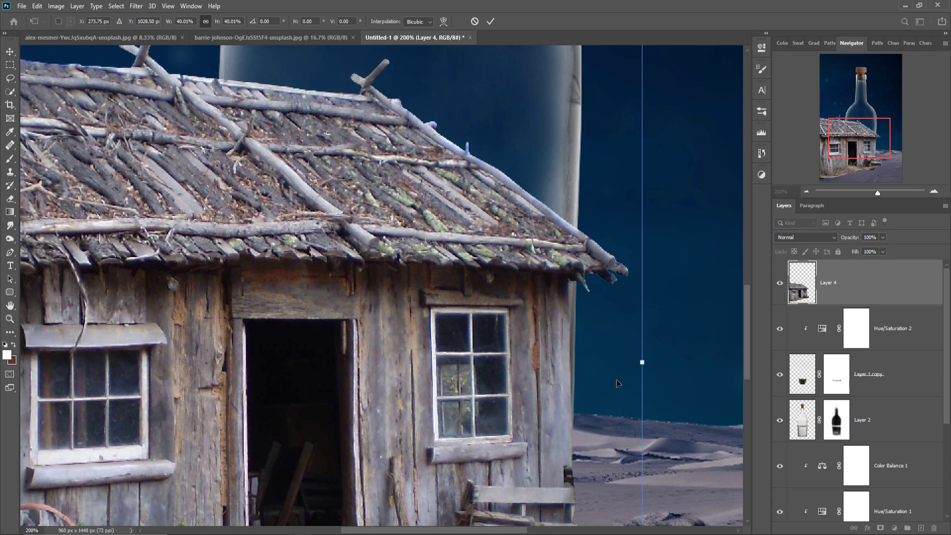
- Shrink the cabin to about 8% width and set it on top of the rock island
mouse_move(648, 368)
left_mouse_down()
mouse_move(250, 366)
mouse_move(180, 378)
left_mouse_up()
left_click_drag(150, 405, 606, 336)
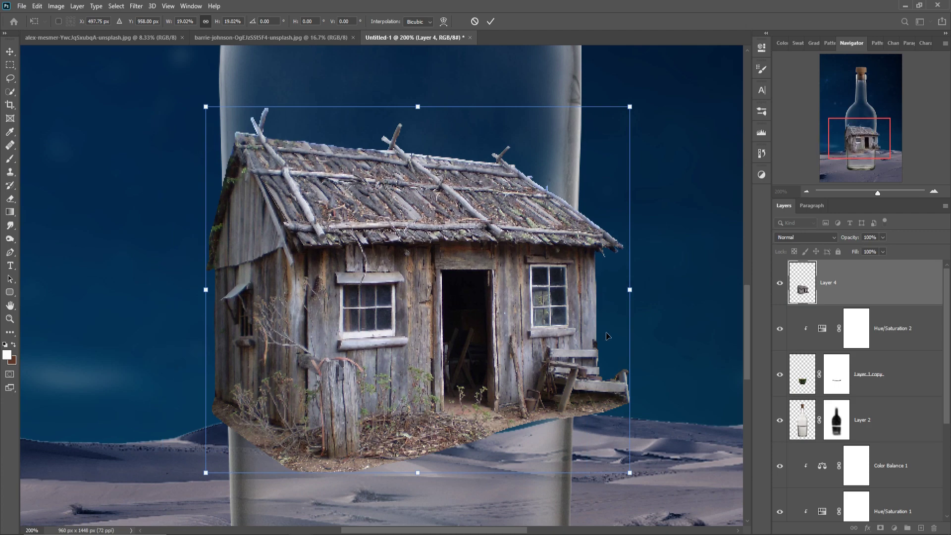
left_click_drag(637, 297, 394, 296)
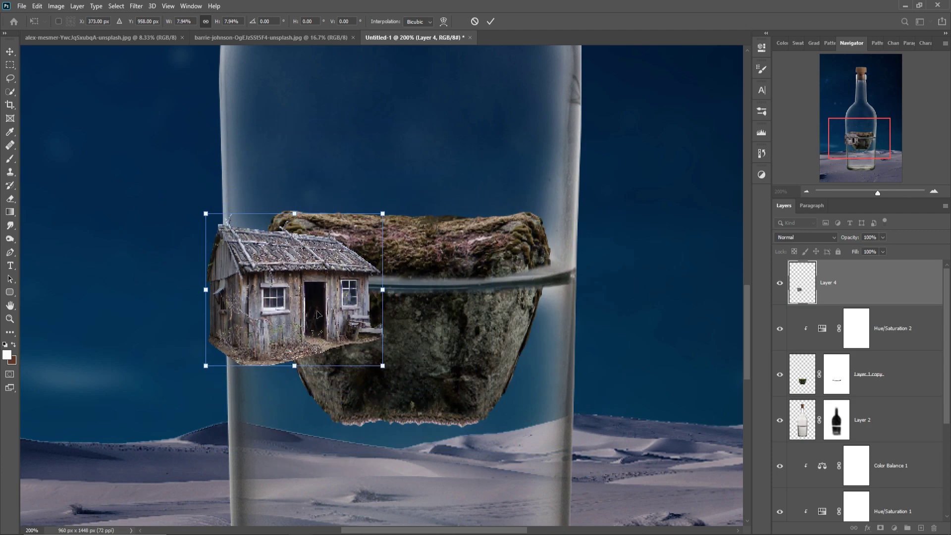
mouse_move(304, 311)
left_mouse_down()
mouse_move(458, 184)
mouse_move(452, 207)
left_mouse_up()
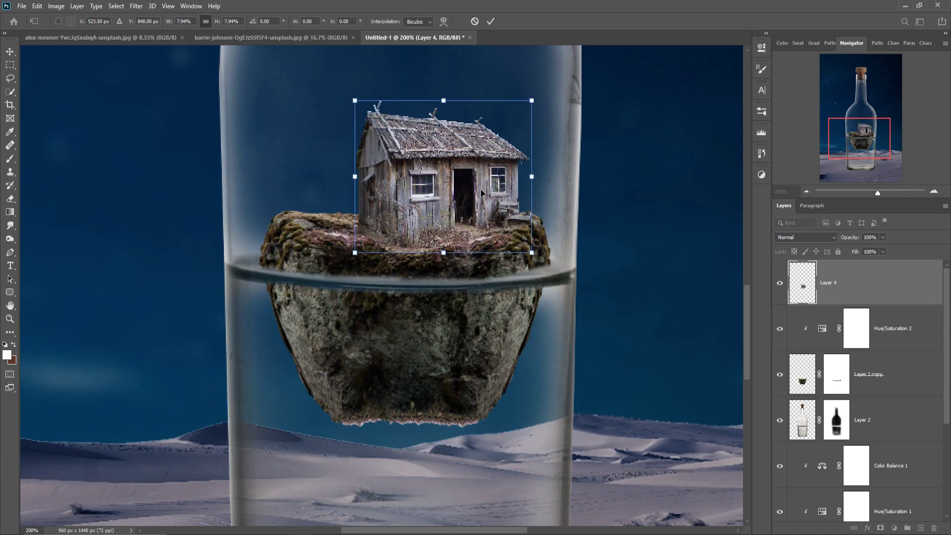
left_click_drag(532, 100, 520, 111)
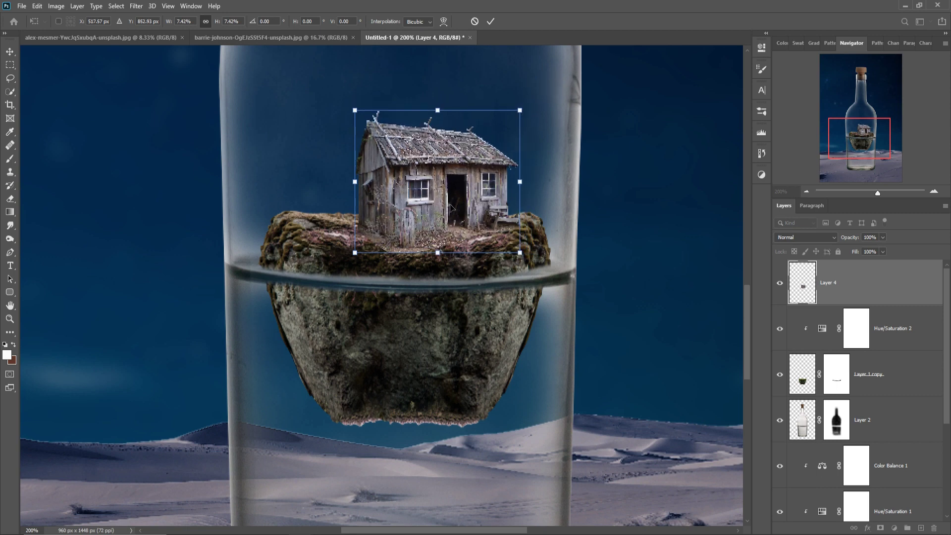
mouse_move(437, 231)
left_mouse_down()
mouse_move(454, 221)
mouse_move(424, 244)
mouse_move(429, 234)
left_mouse_up()
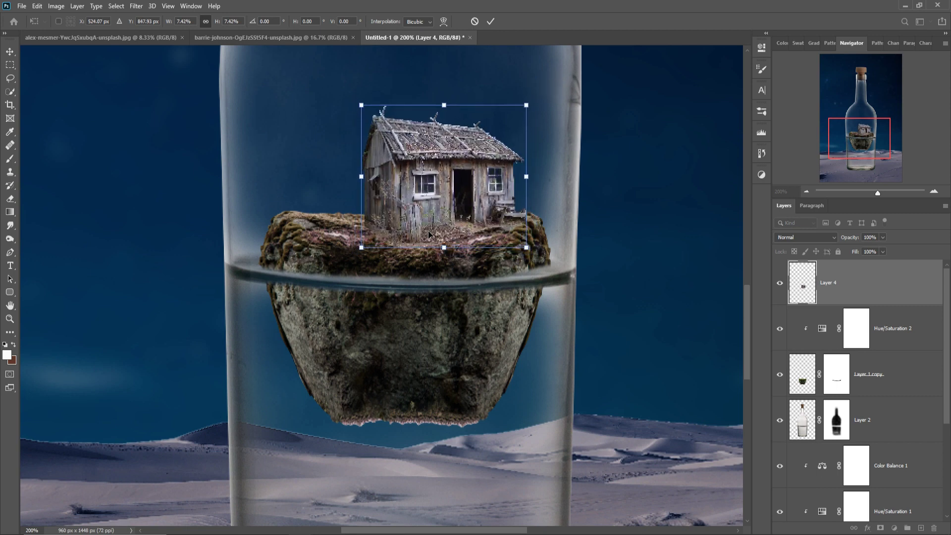
left_click(491, 23)
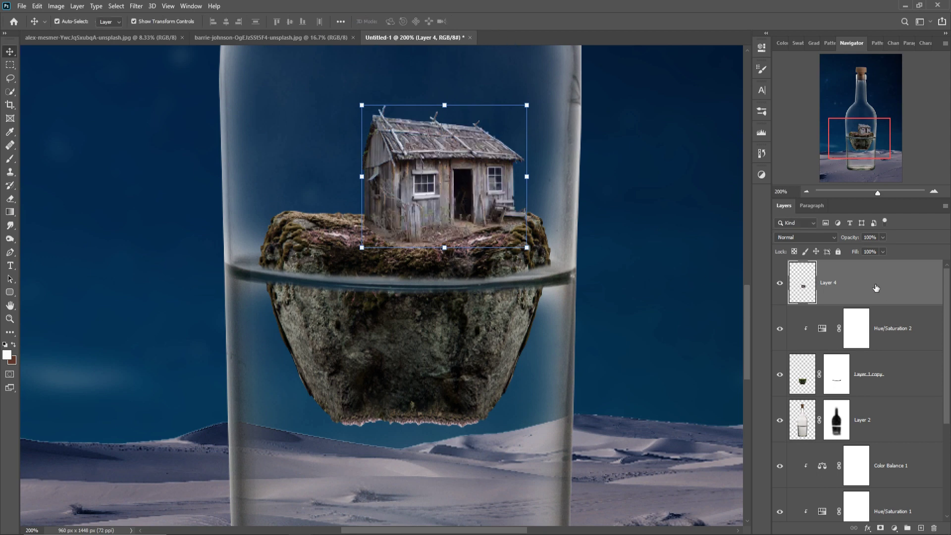
- Add a mask to the cabin layer and paint it along the waterline
left_click(880, 528)
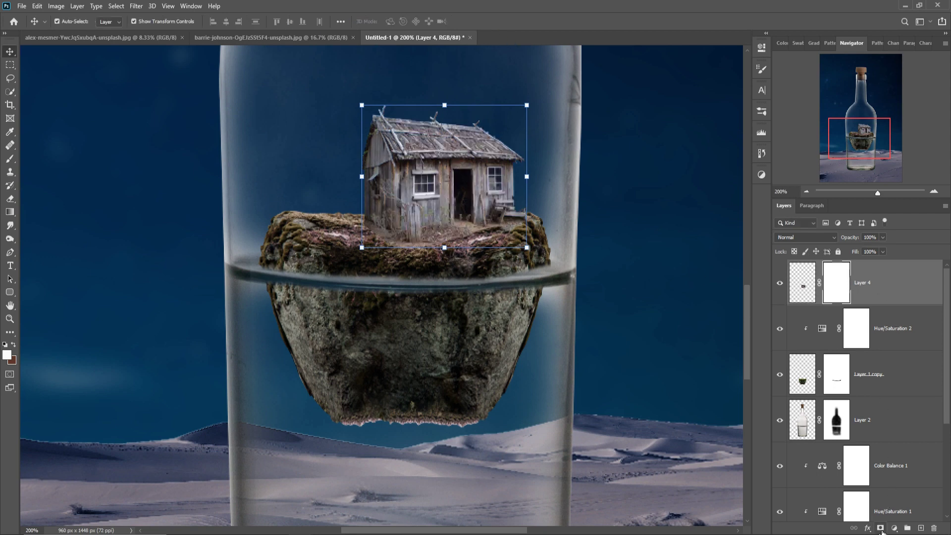
left_click(10, 159)
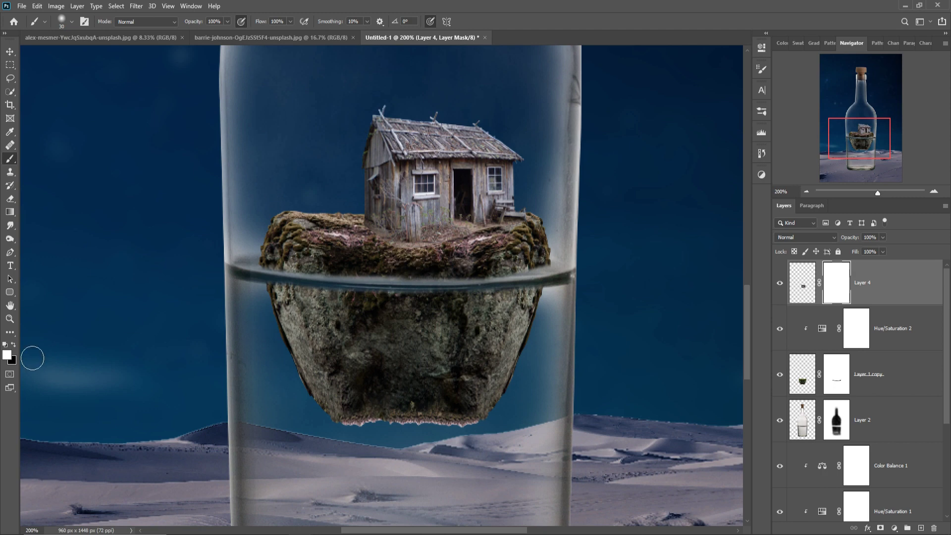
mouse_move(438, 274)
left_mouse_down()
mouse_move(378, 261)
mouse_move(398, 278)
mouse_move(535, 248)
mouse_move(432, 272)
mouse_move(486, 274)
mouse_move(500, 263)
left_mouse_up()
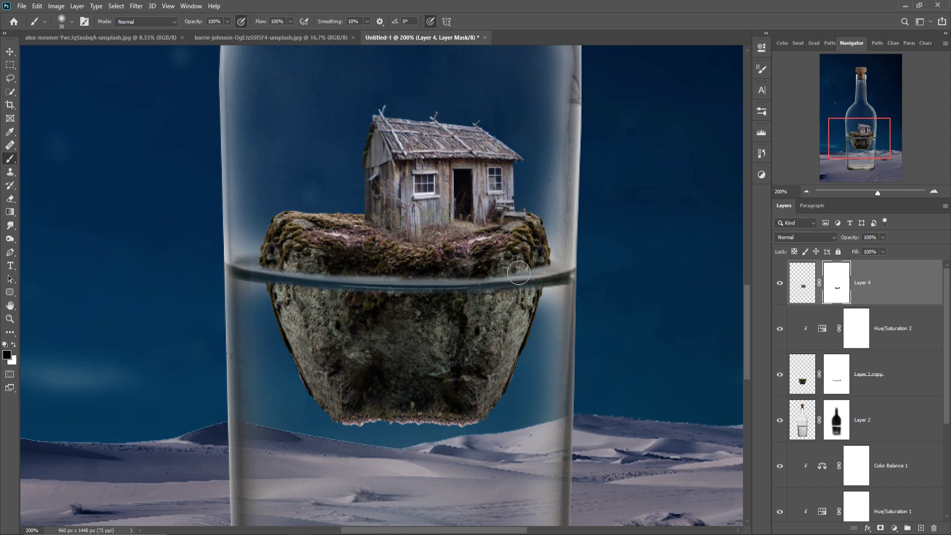
- Switch to the tree-on-rock photo with the Lasso tool ready
left_click(11, 55)
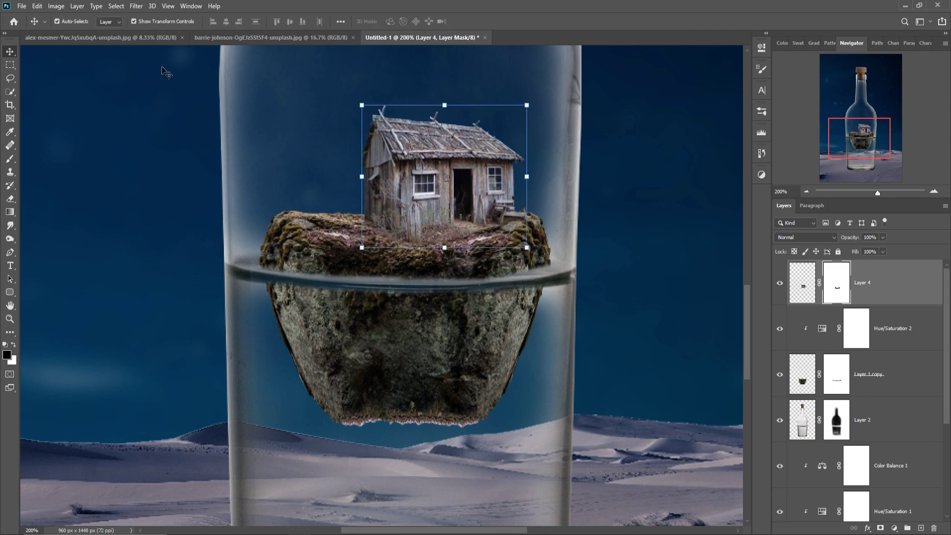
left_click(252, 37)
left_click(10, 78)
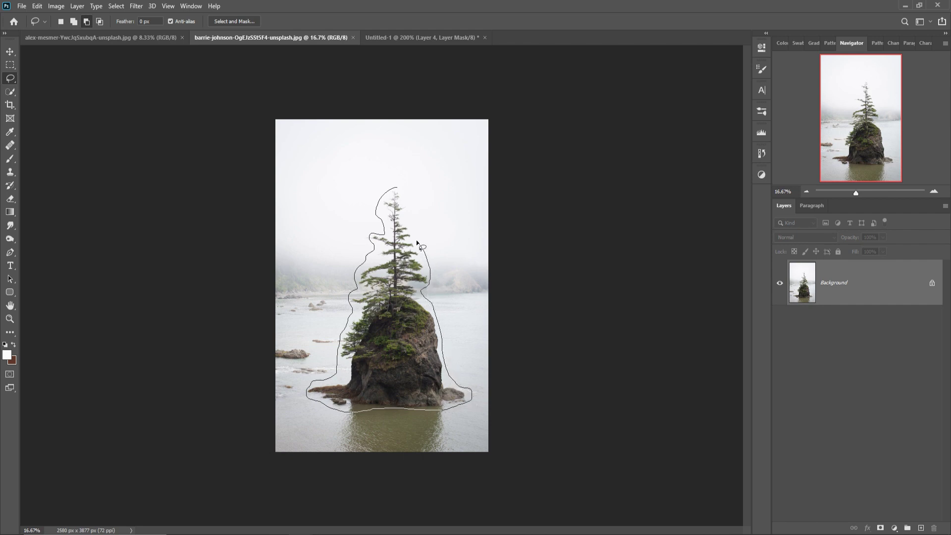
- Copy the lassoed tree and rock onto a new layer and hide the Background
left_click_drag(399, 191, 399, 190)
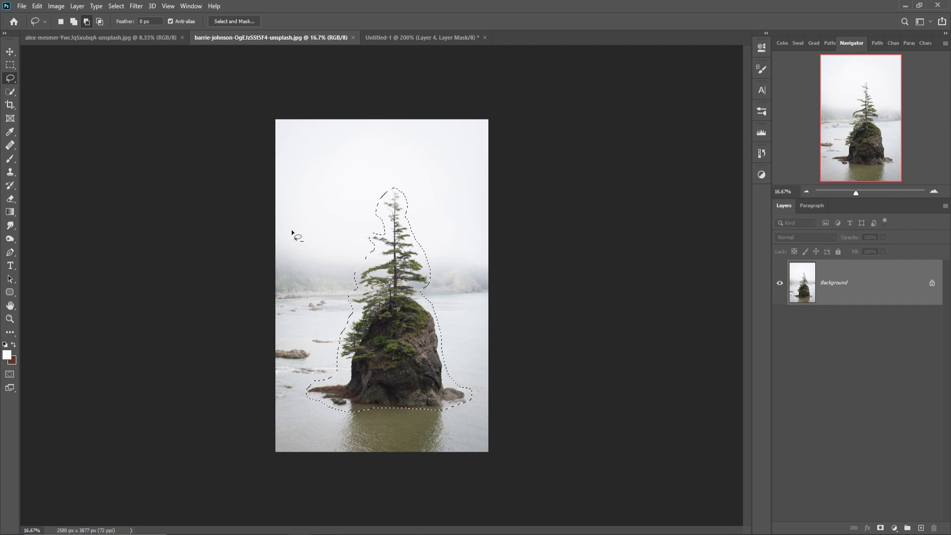
left_click(10, 52)
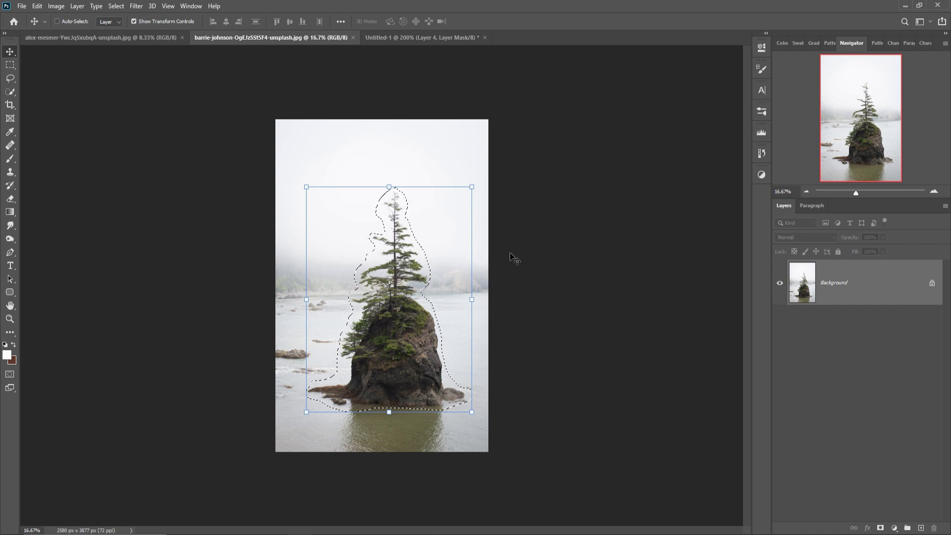
key("ctrl+j")
left_click(780, 329)
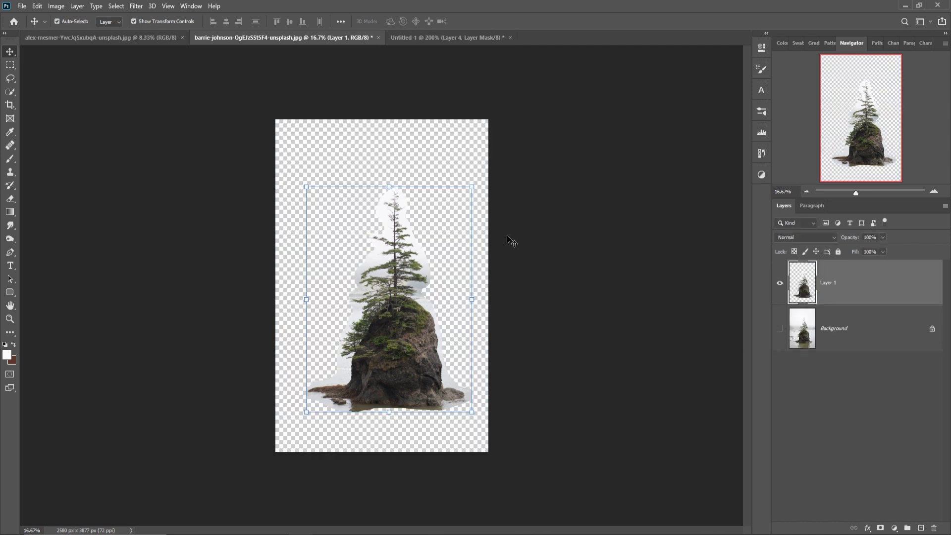
- Add a Curves adjustment, then discard it by deleting the layer
left_click(896, 527)
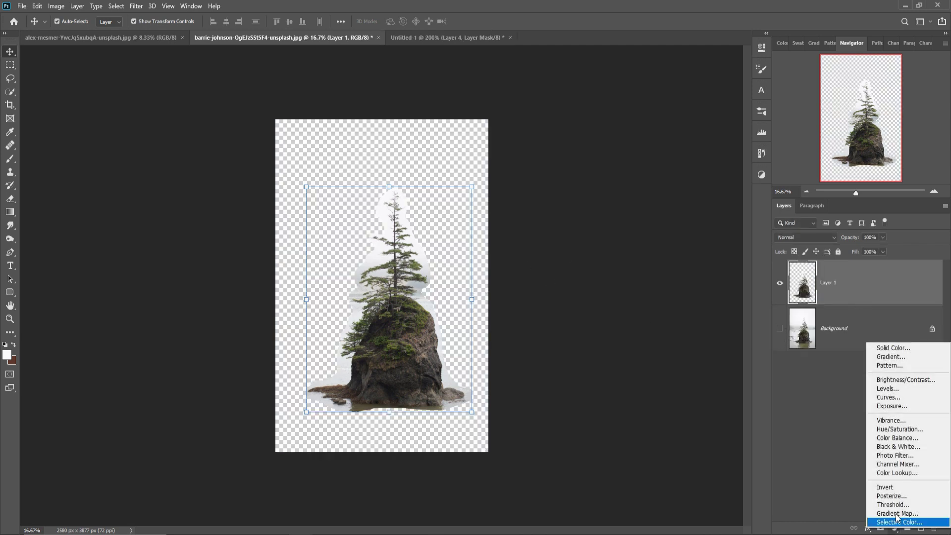
left_click(906, 398)
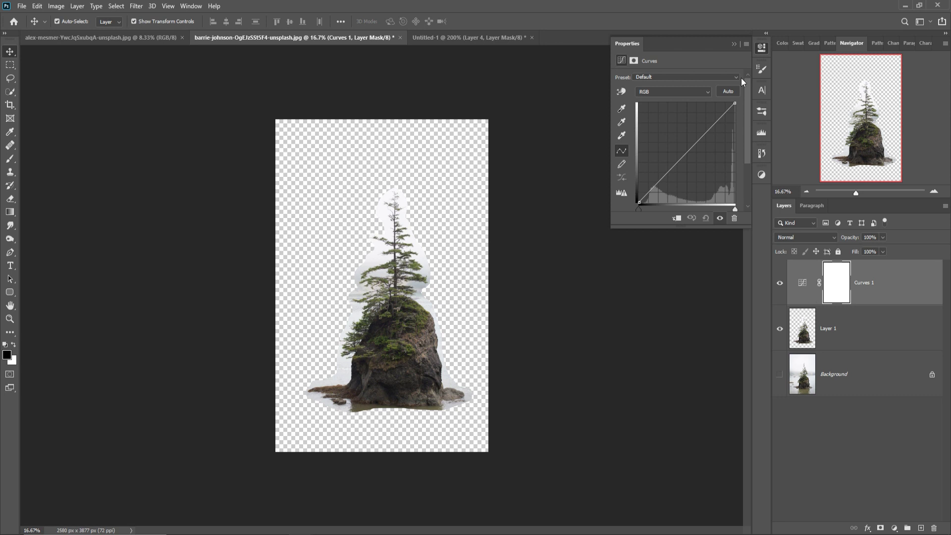
left_click(734, 43)
left_click(913, 285)
key("Delete")
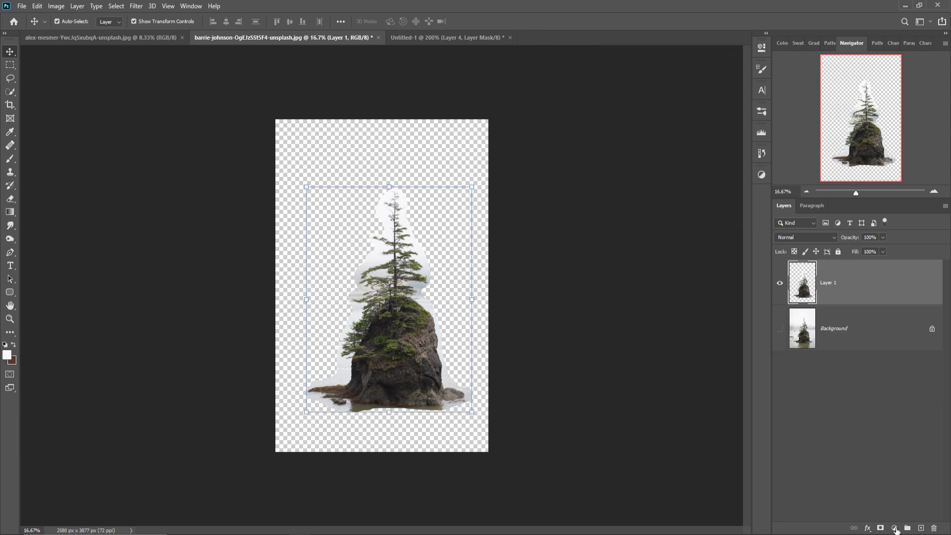
- Brighten the tree with a Levels adjustment clipped to Layer 1, input levels 25–155
left_click(894, 528)
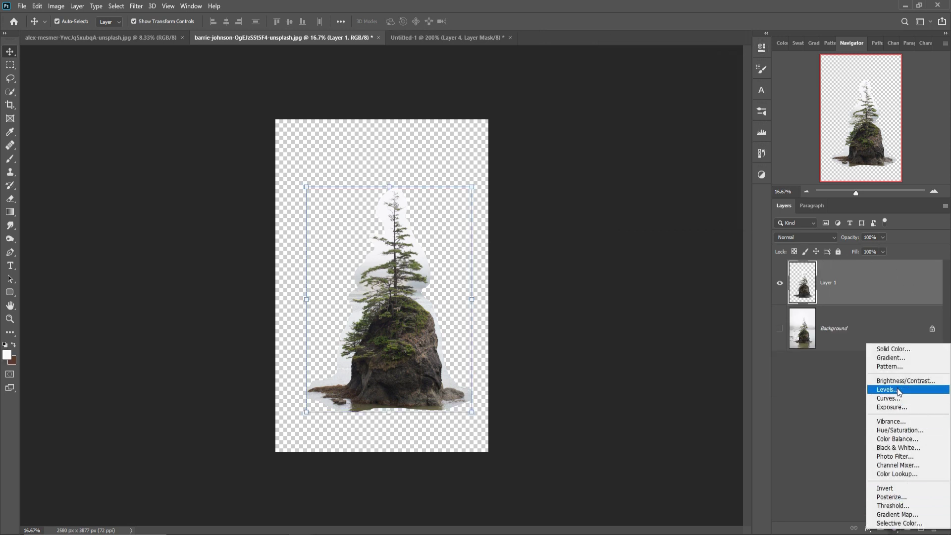
left_click(886, 390)
left_click(682, 221)
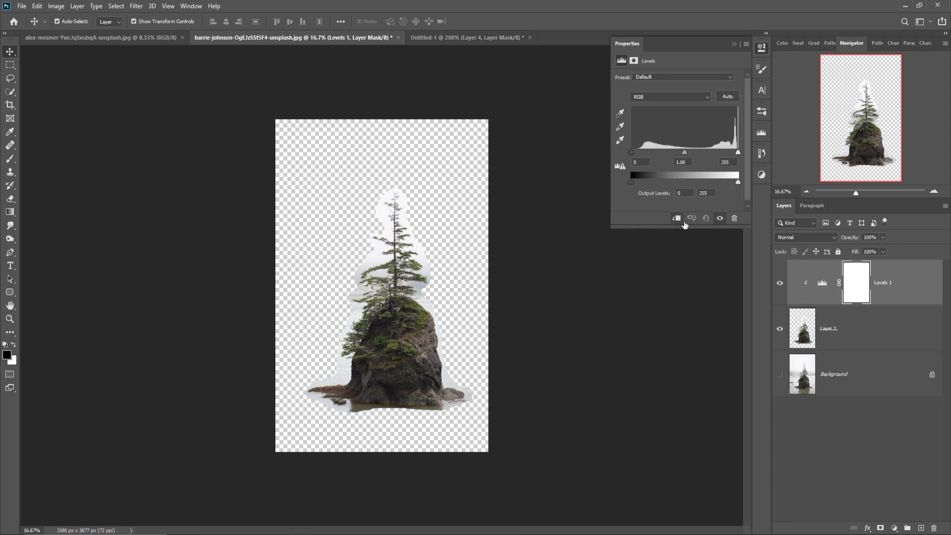
left_click_drag(737, 151, 696, 153)
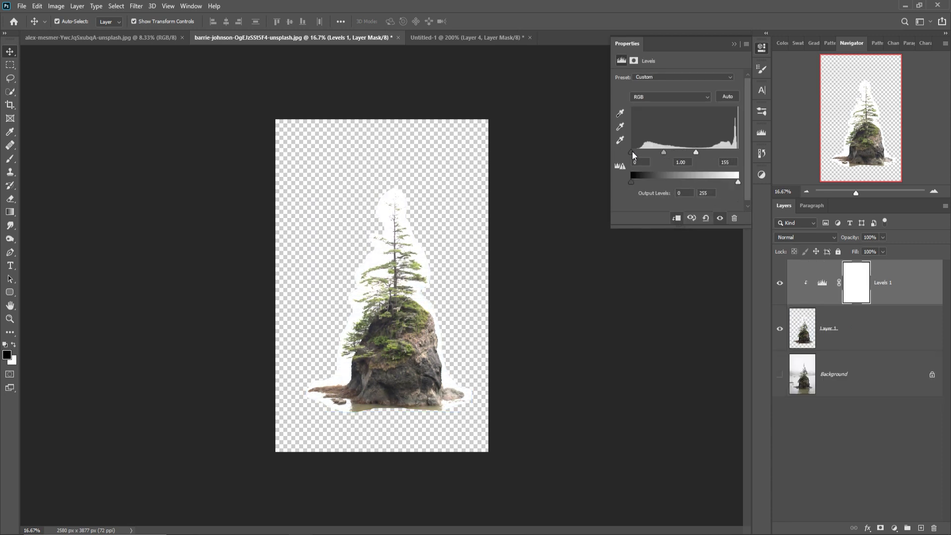
left_click_drag(632, 152, 642, 154)
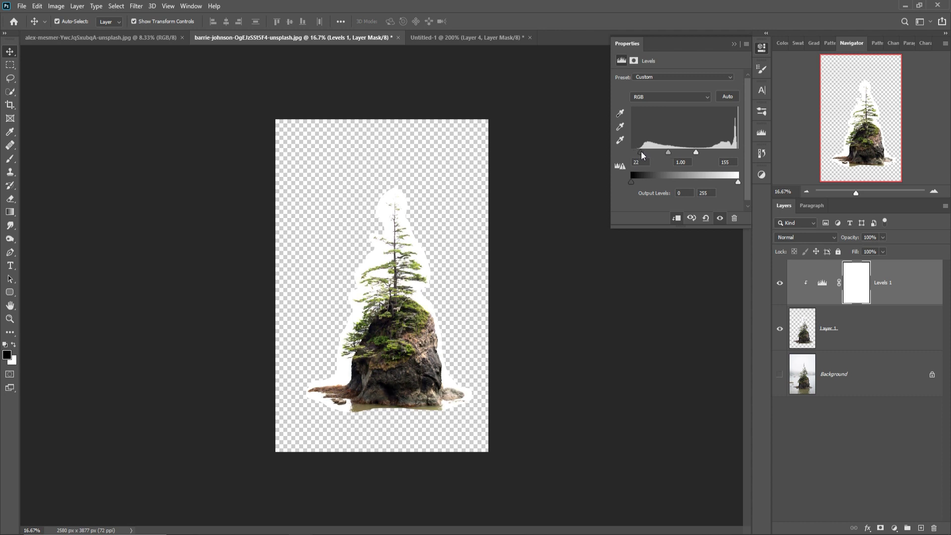
left_click(732, 45)
left_click(852, 342)
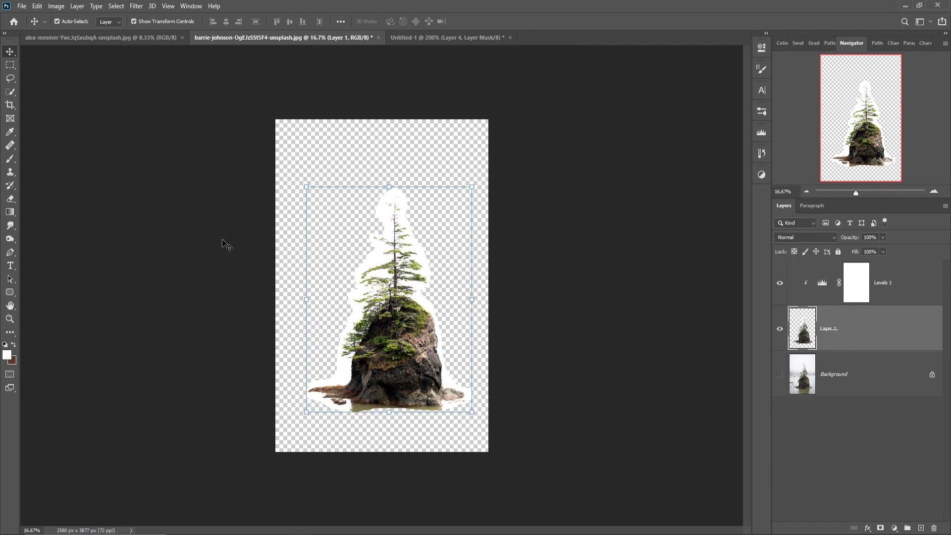
- Select the white halo around the tree with Color Range at fuzziness 22
left_click(115, 6)
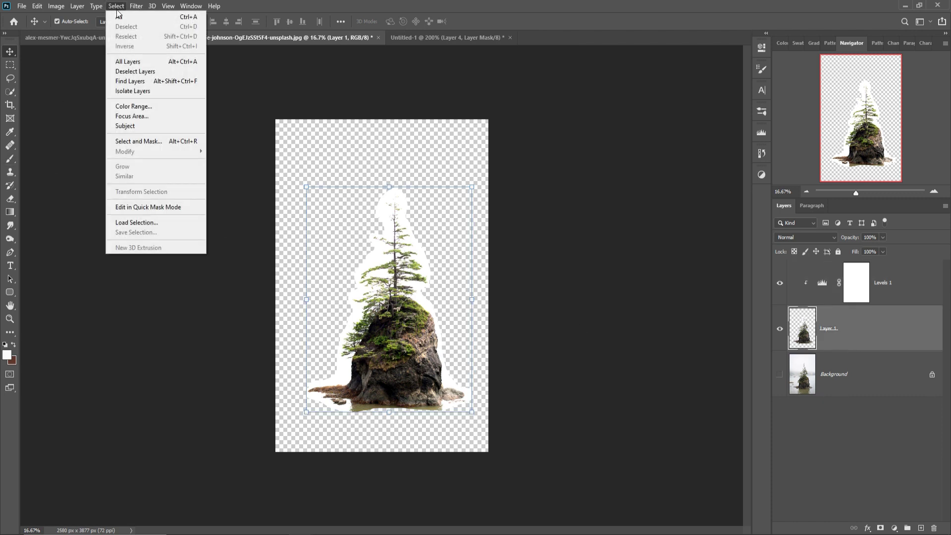
left_click(133, 106)
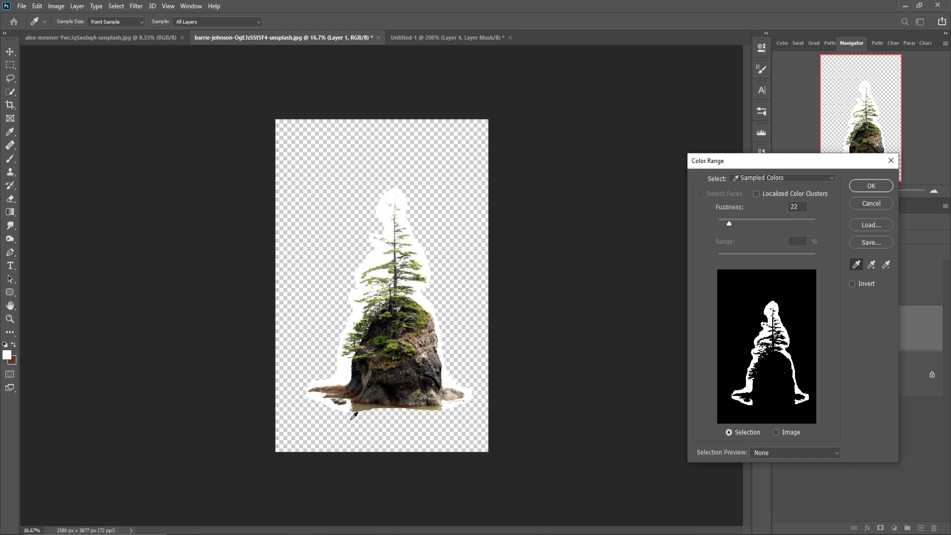
key("ctrl")
key("v")
left_click(861, 185)
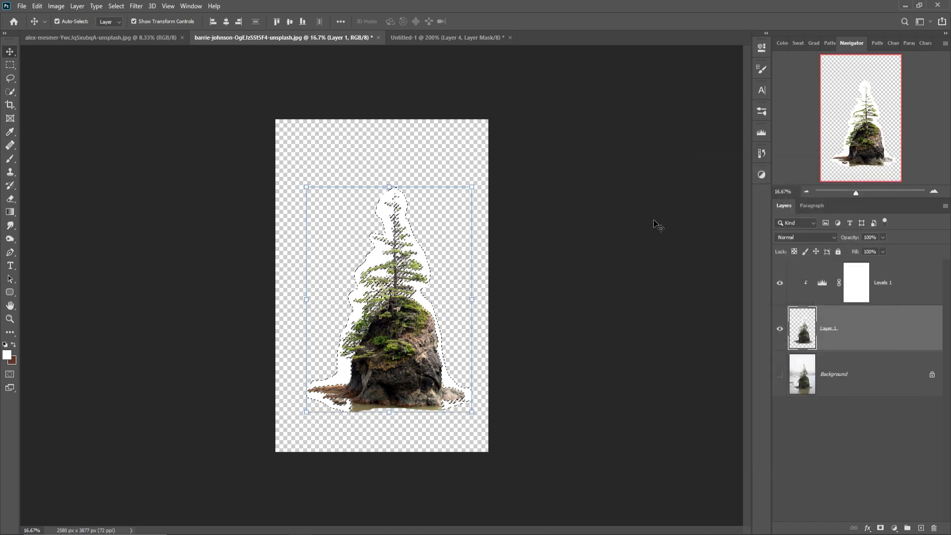
- Invert the selection, test a delete and undo it, then return to the bottle composite
left_click(119, 6)
left_click(131, 49)
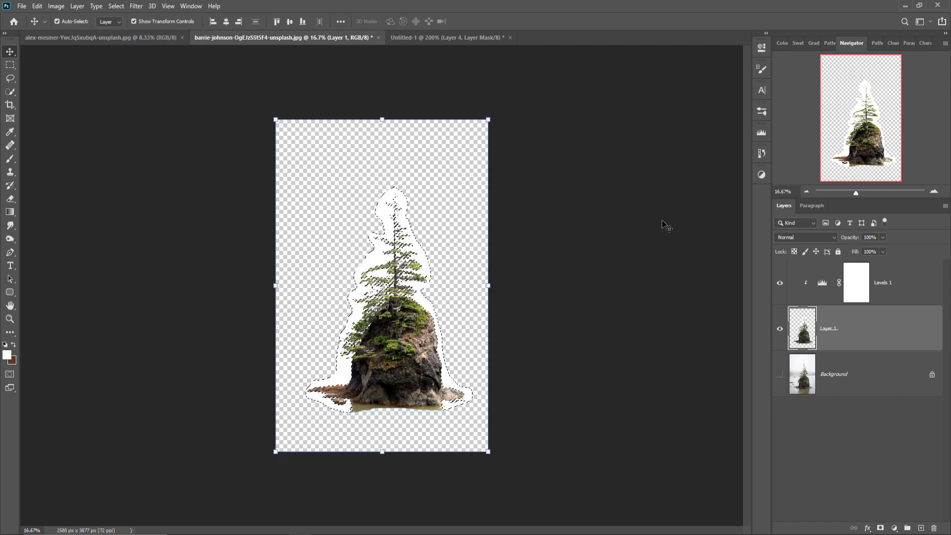
key("Delete")
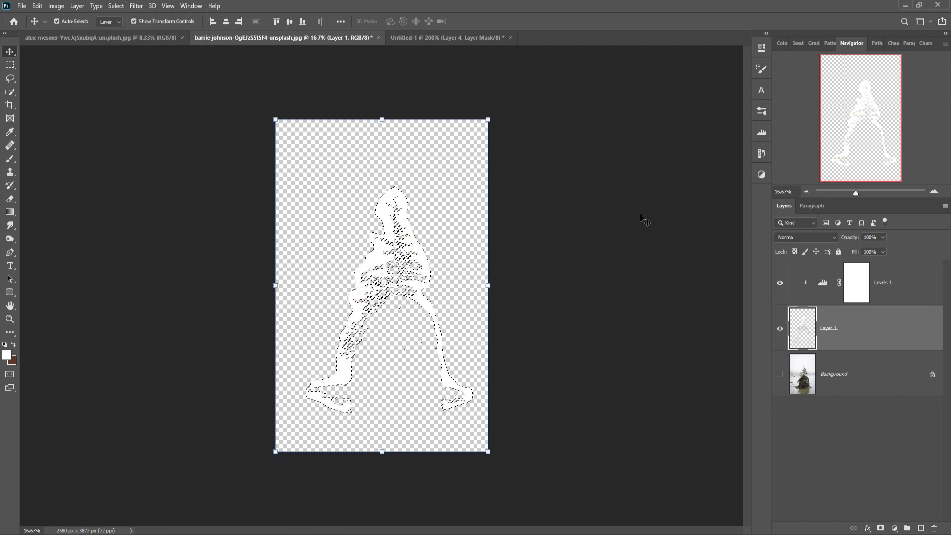
key("ctrl+z")
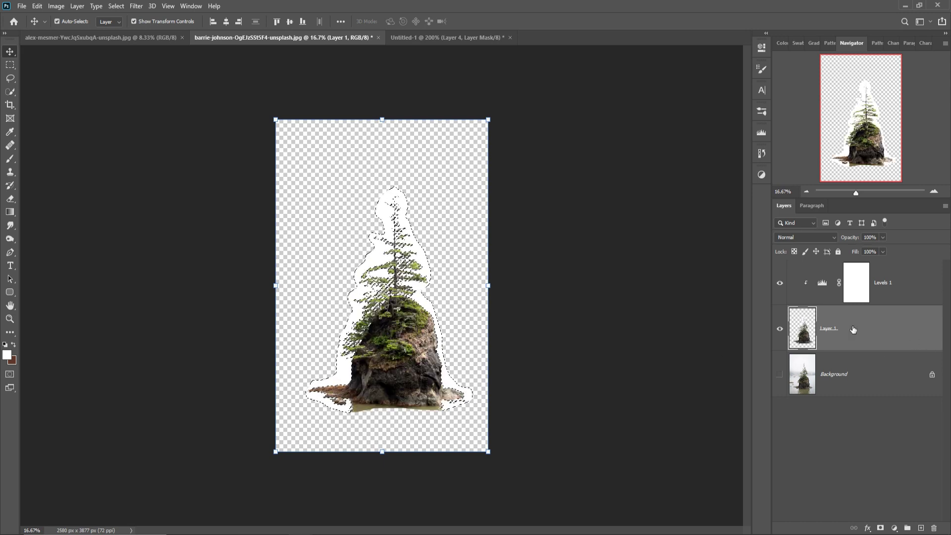
left_click(446, 38)
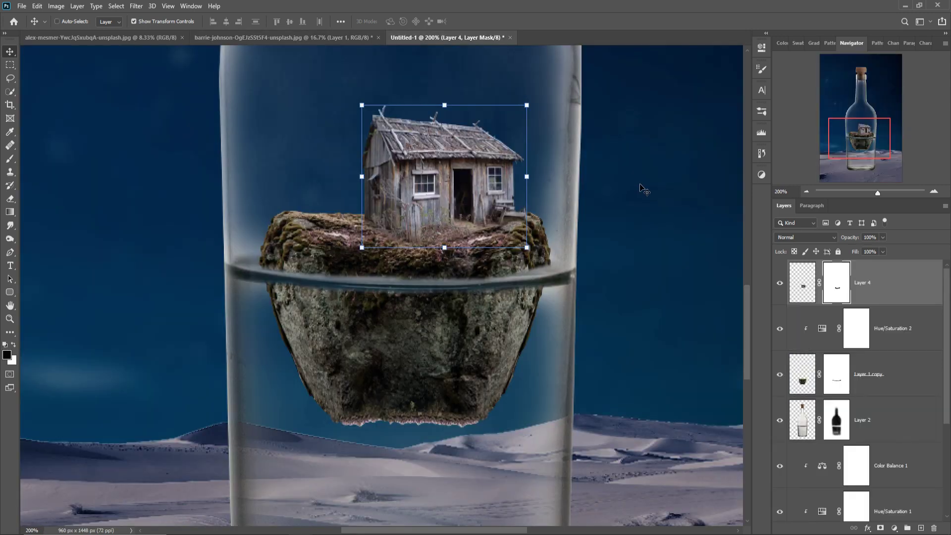
- Paste the tree as a new layer and position it over the bottle near the cabin
key("ctrl+v")
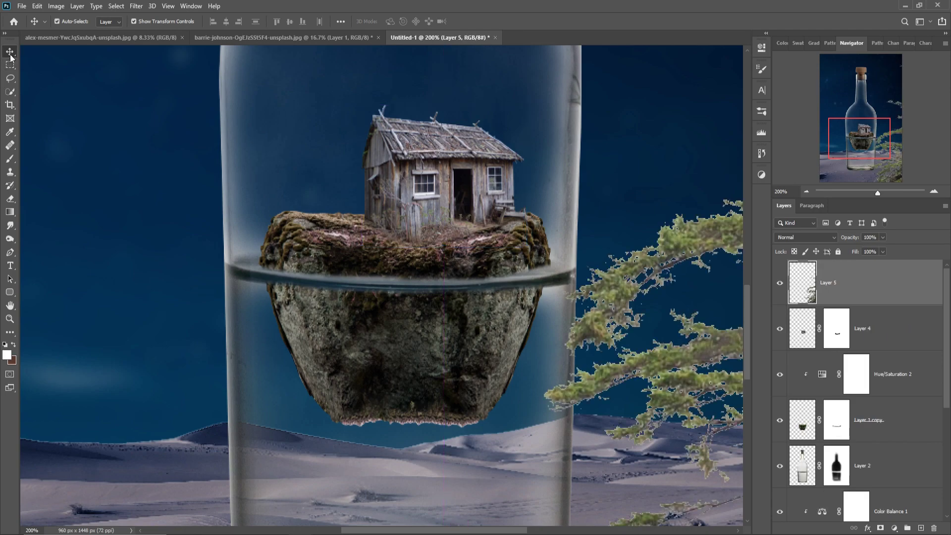
left_click_drag(627, 228, 203, 235)
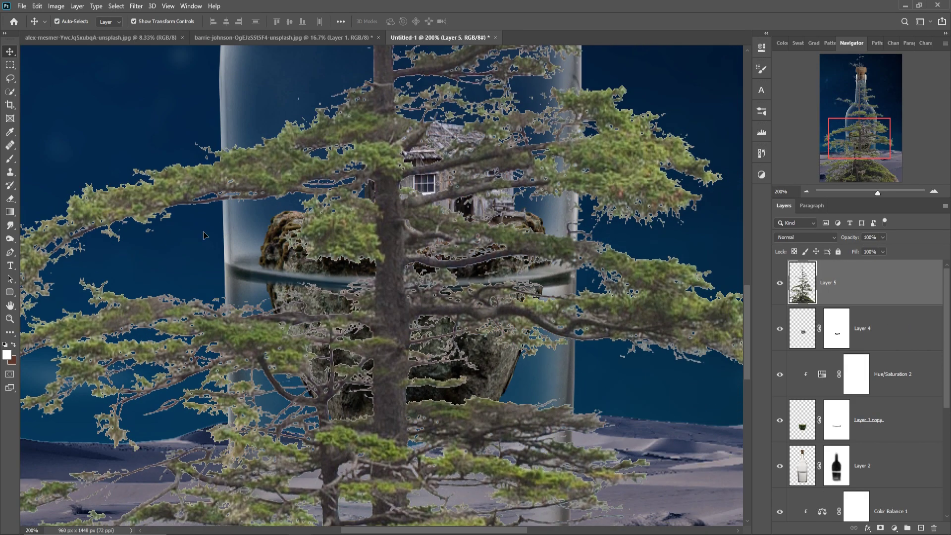
left_click_drag(309, 218, 327, 284)
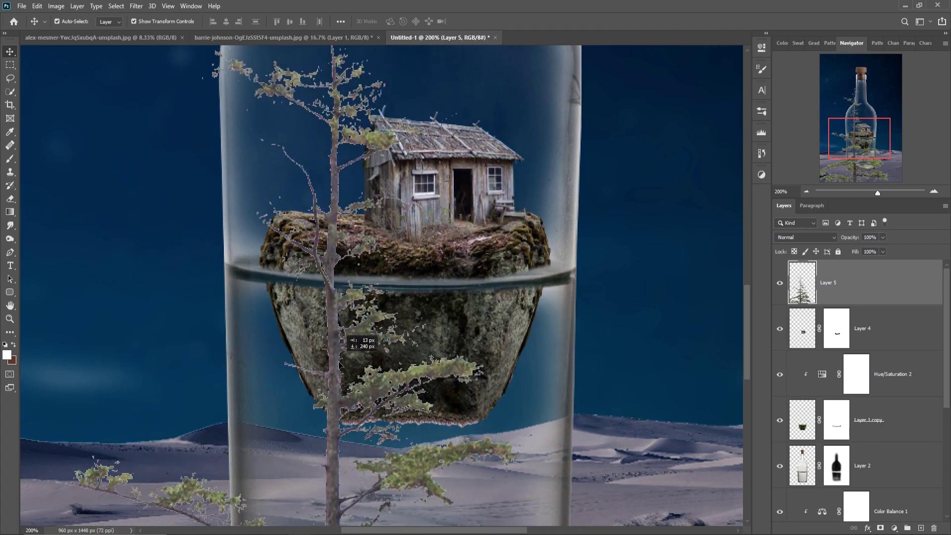
left_click_drag(327, 284, 351, 324)
left_click_drag(332, 138, 339, 131)
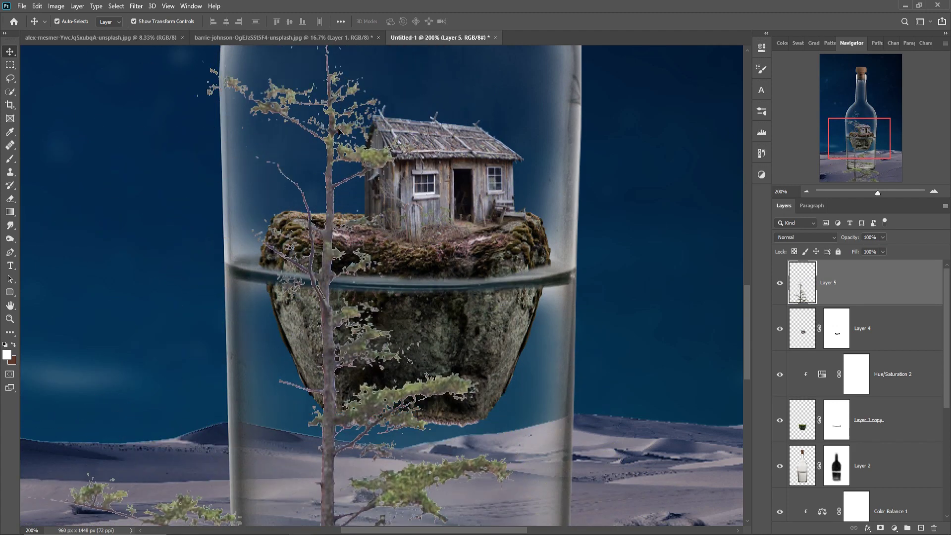
- Scale the tree to about 68% onto the floating island and move Layer 5 below Layer 4
key("ctrl+0")
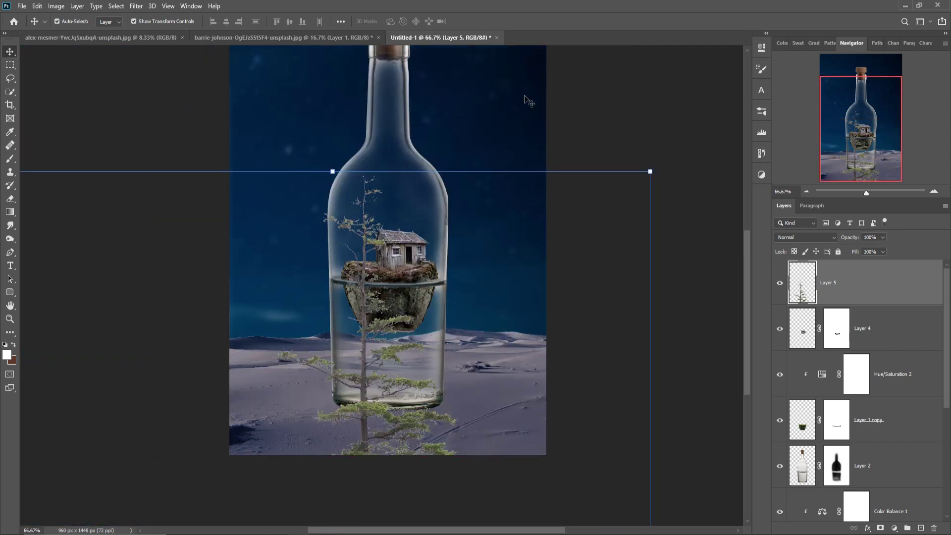
mouse_move(337, 177)
left_mouse_down()
mouse_move(389, 175)
mouse_move(409, 103)
mouse_move(387, 438)
mouse_move(377, 128)
mouse_move(378, 205)
left_mouse_up()
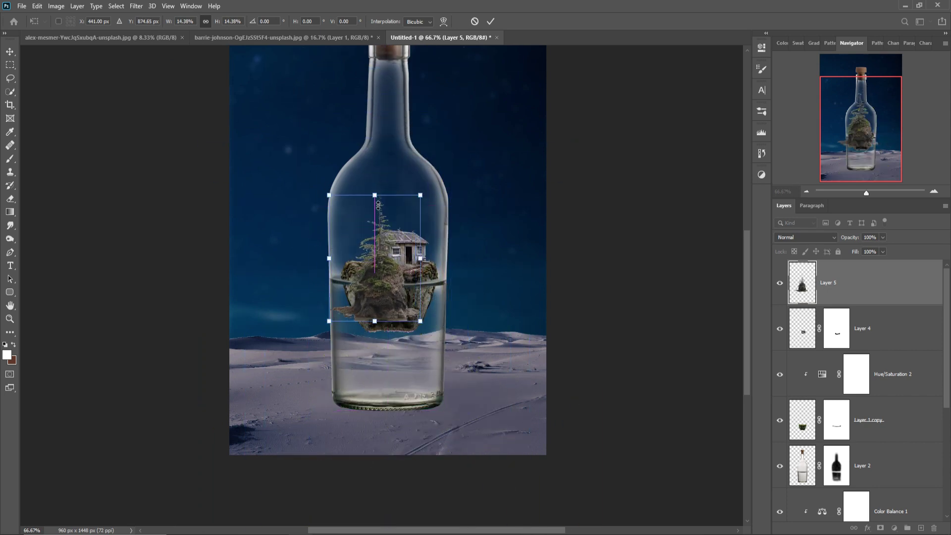
left_click_drag(370, 284, 369, 241)
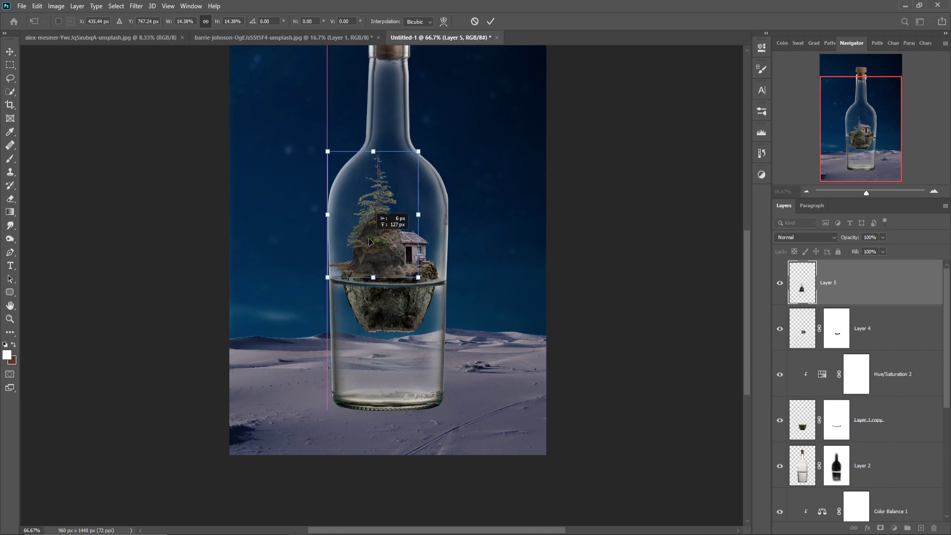
left_click(491, 21)
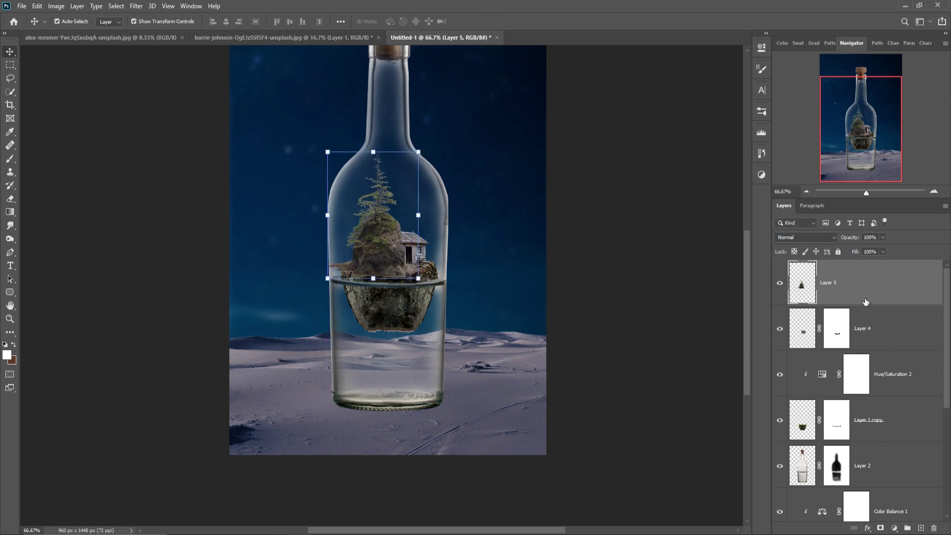
left_click_drag(865, 301, 897, 347)
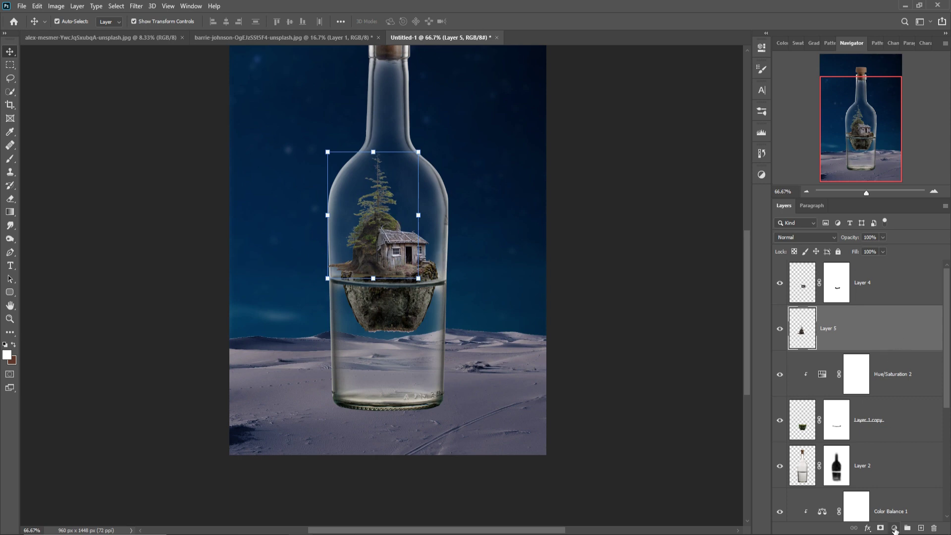
- Add a Curves layer clipped to Layer 5 and bend its RGB curve with an extra control point
left_click(895, 529)
left_click(896, 400)
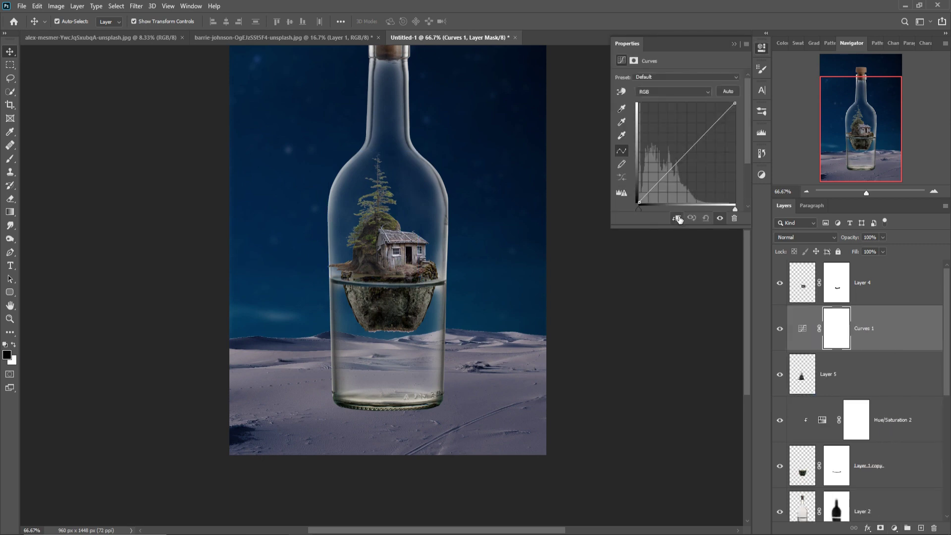
left_click(677, 219)
left_click_drag(691, 157, 685, 156)
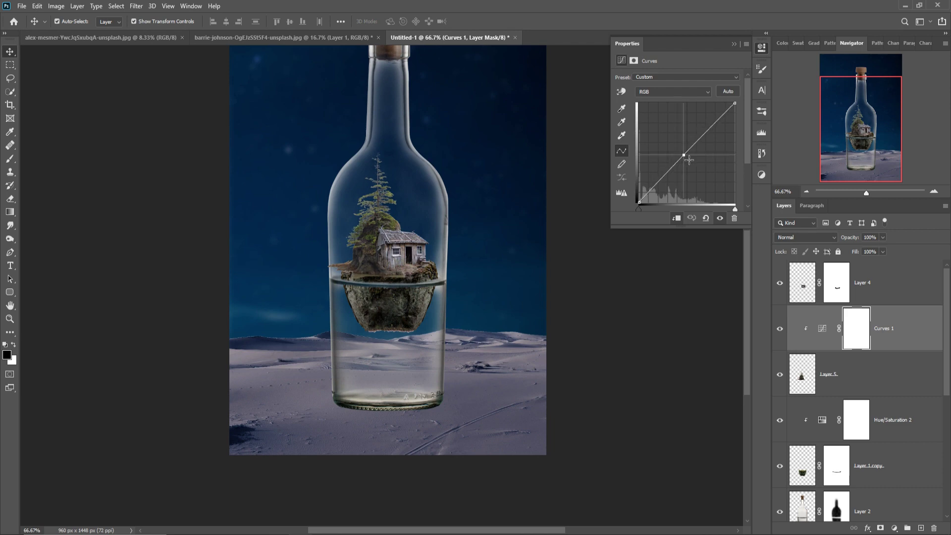
left_click(704, 134)
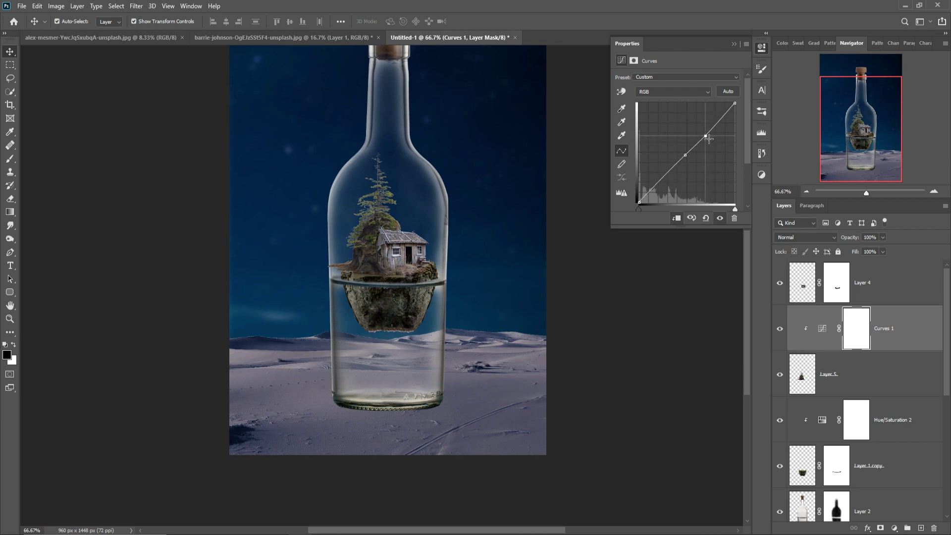
left_click_drag(672, 182, 667, 185)
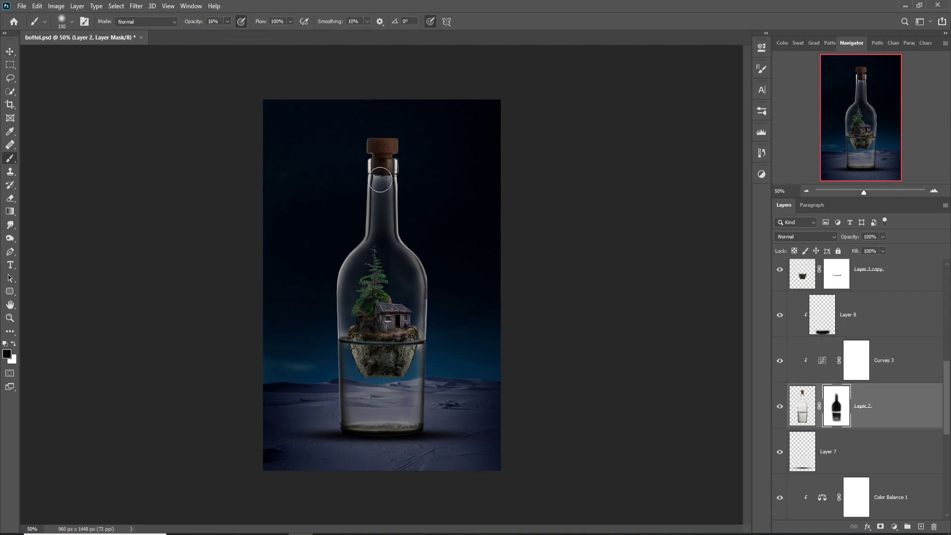
- Add a Solid Color fill layer in orange #fe9001
left_click(895, 526)
left_click(871, 293)
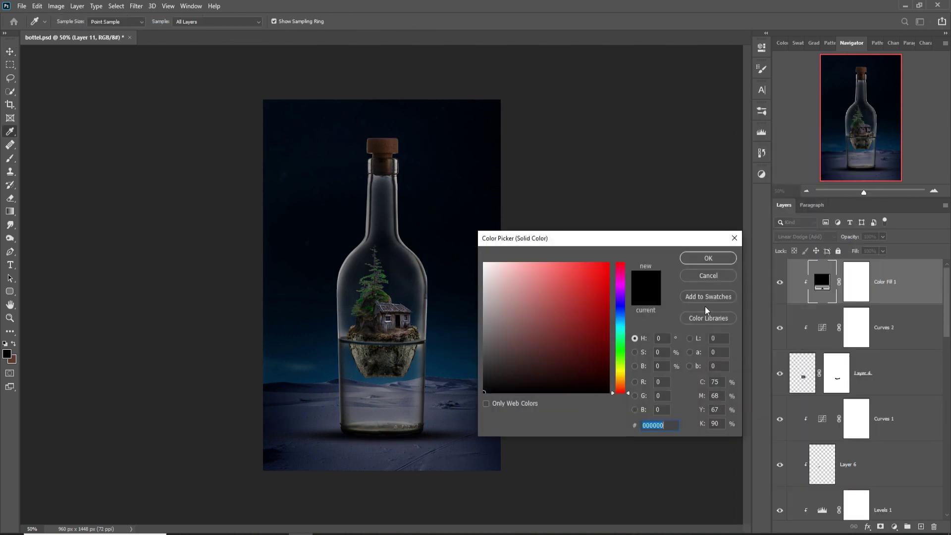
left_click(608, 264)
left_click(620, 380)
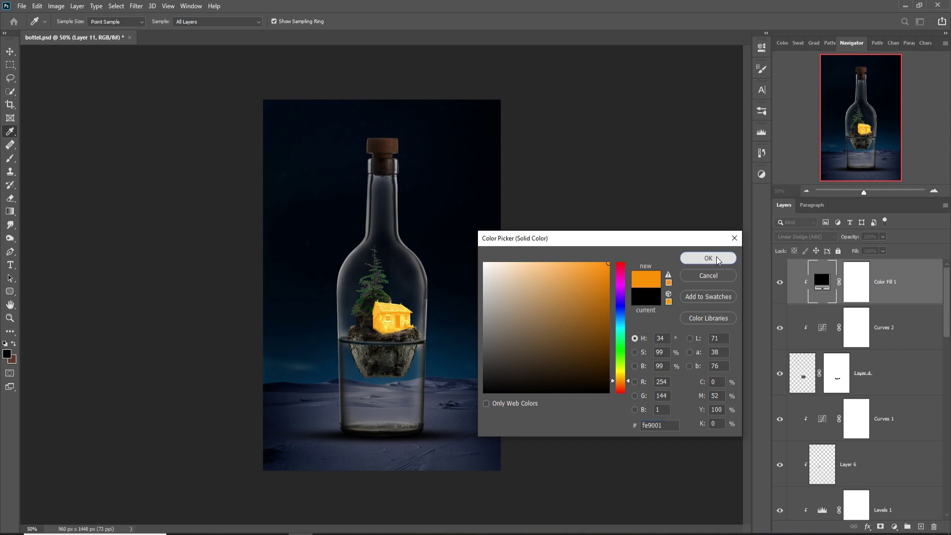
left_click(728, 256)
- Set the fill layer to Linear Dodge (Add) and invert its mask to black
right_click(825, 286)
left_click(826, 287)
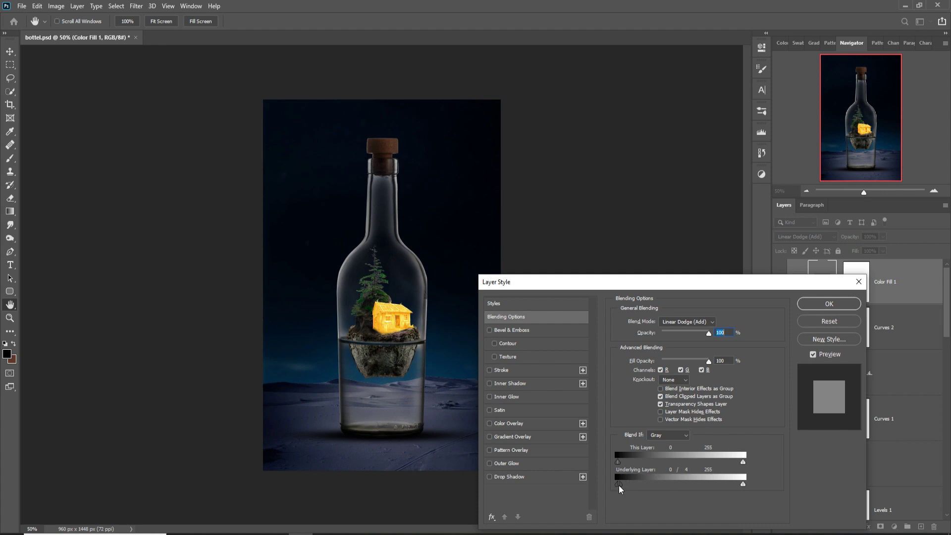
left_click(825, 308)
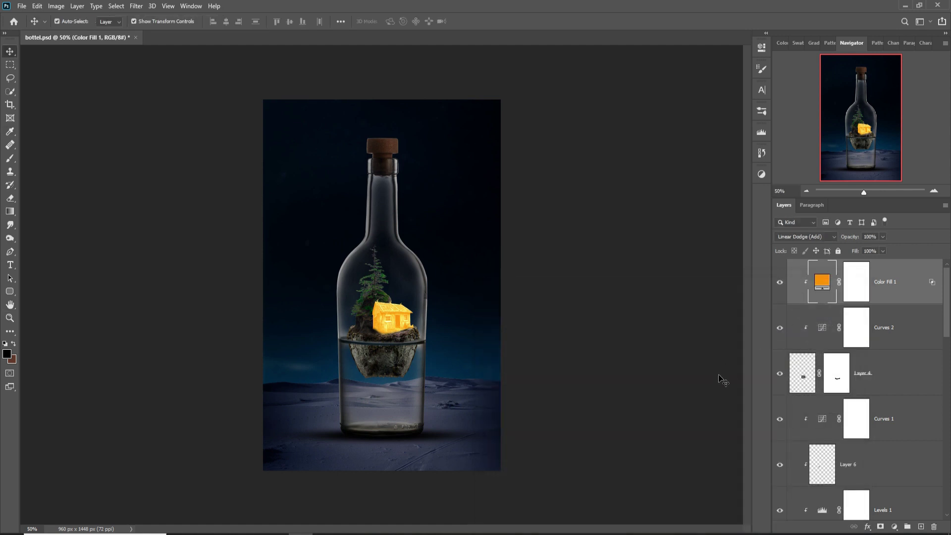
key("ctrl+plus")
key("ctrl+plus")
key("ctrl+plus")
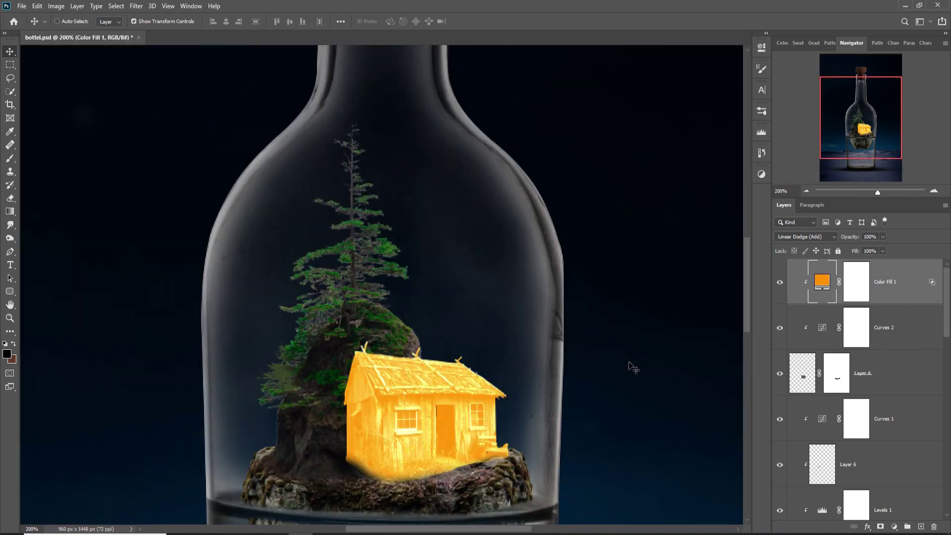
left_click(852, 291)
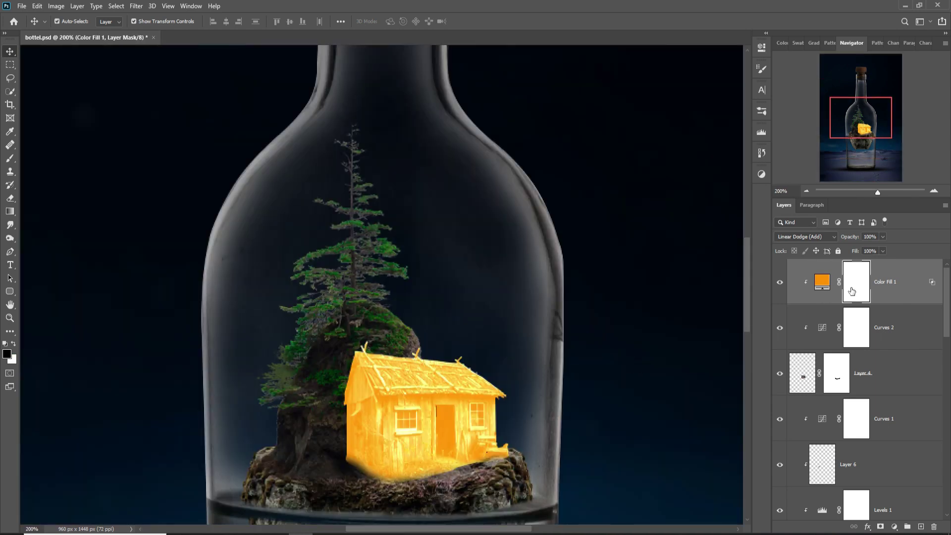
key("ctrl+i")
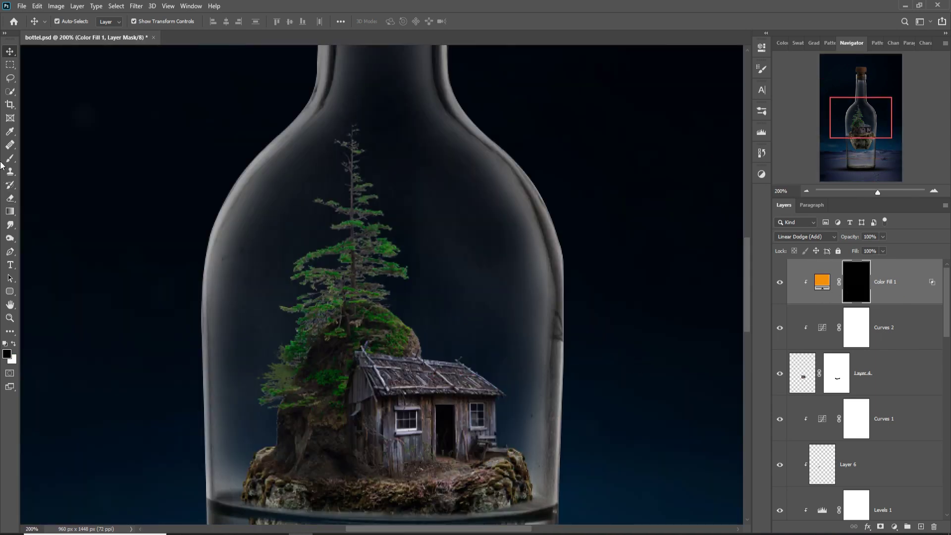
- Use the Polygonal Lasso to select the cabin's left and right windows
right_click(10, 77)
left_click(49, 89)
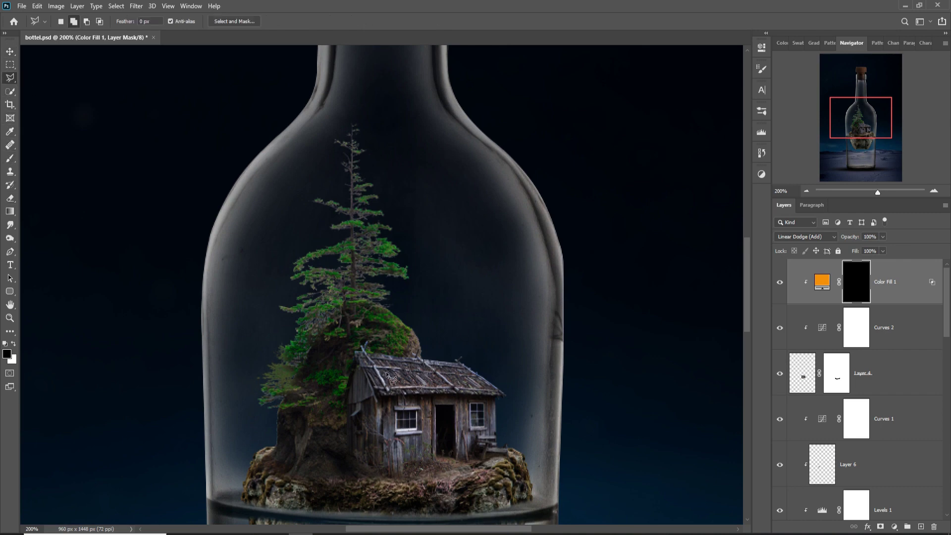
key("ctrl+plus")
key("ctrl+plus")
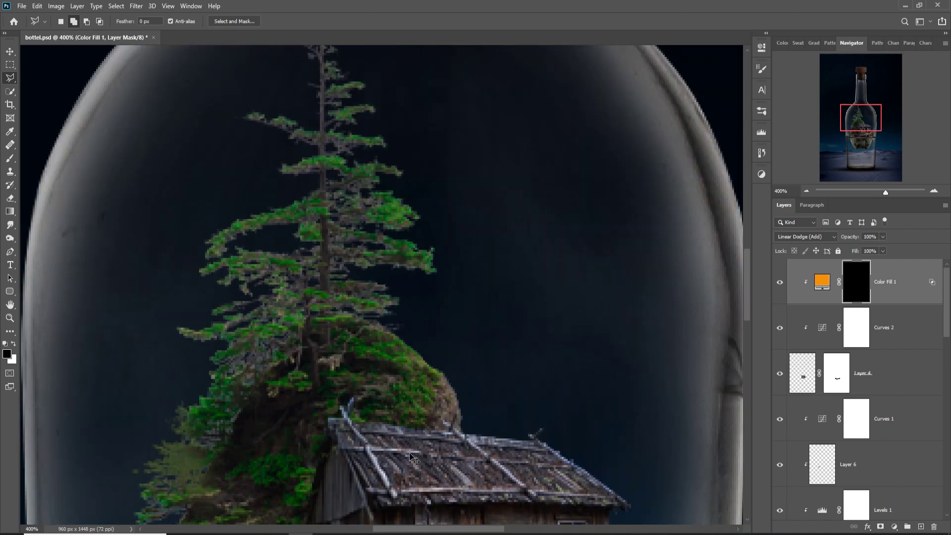
key("ctrl+plus")
left_click_drag(409, 451, 432, 325)
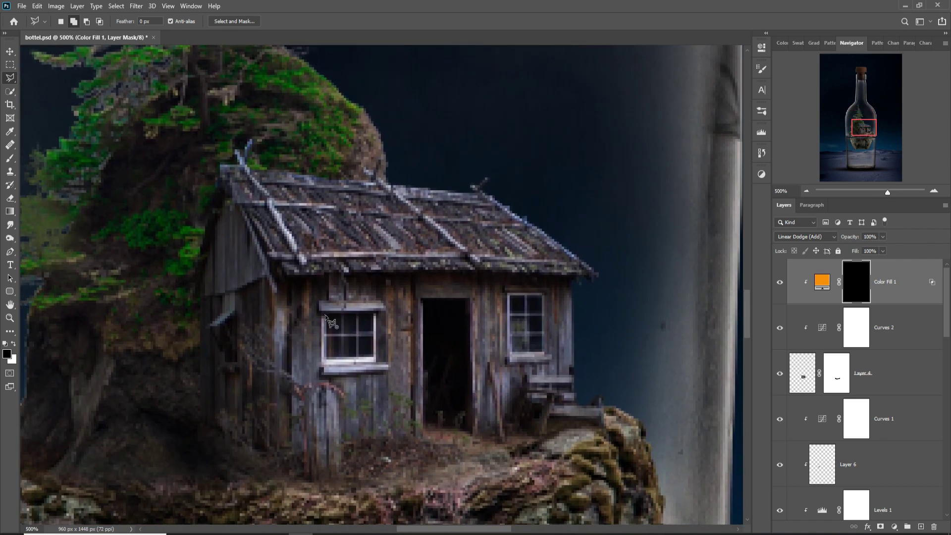
left_click(325, 359)
left_click(326, 316)
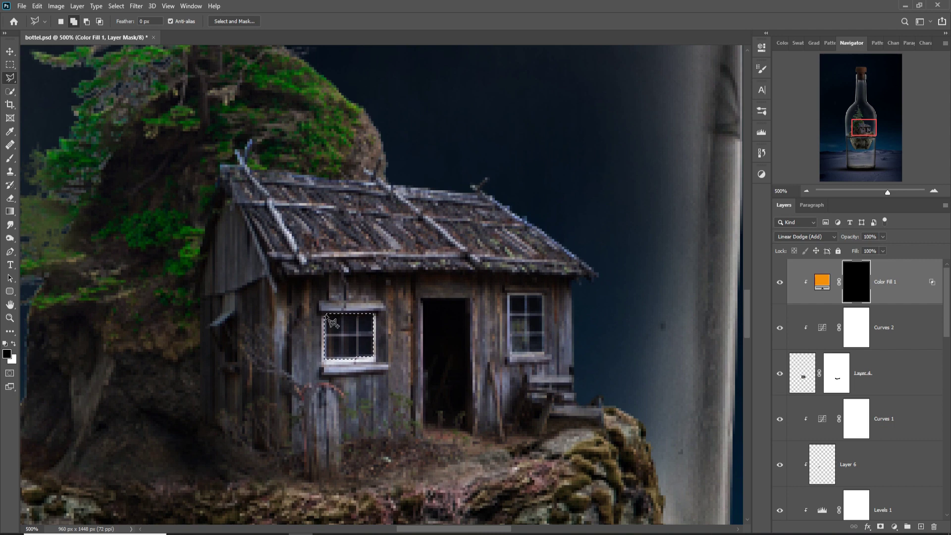
left_click(510, 296, "shift")
left_click(509, 356)
left_click(544, 356)
left_click(545, 295)
left_click(510, 295)
- Add the door to the selection and fill it with white on the Color Fill 1 mask
left_click(422, 299)
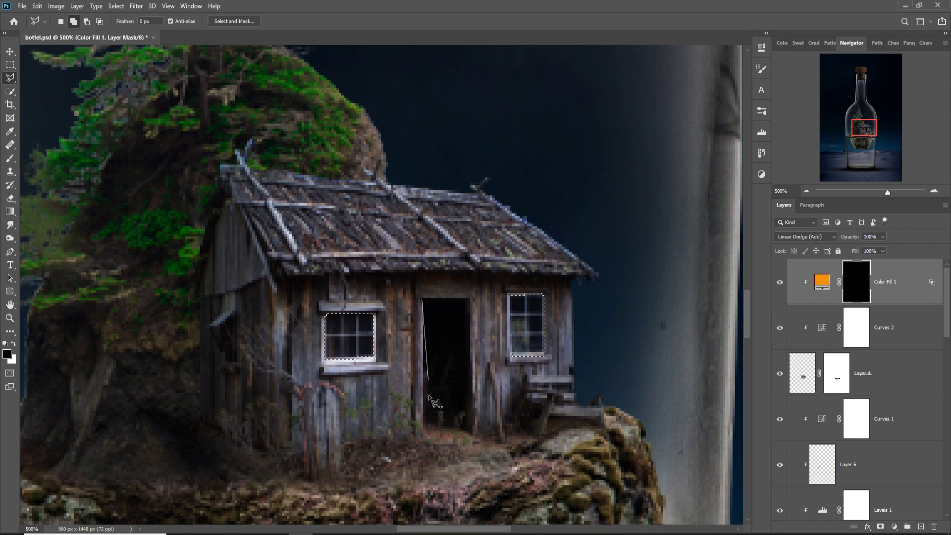
left_click(424, 431)
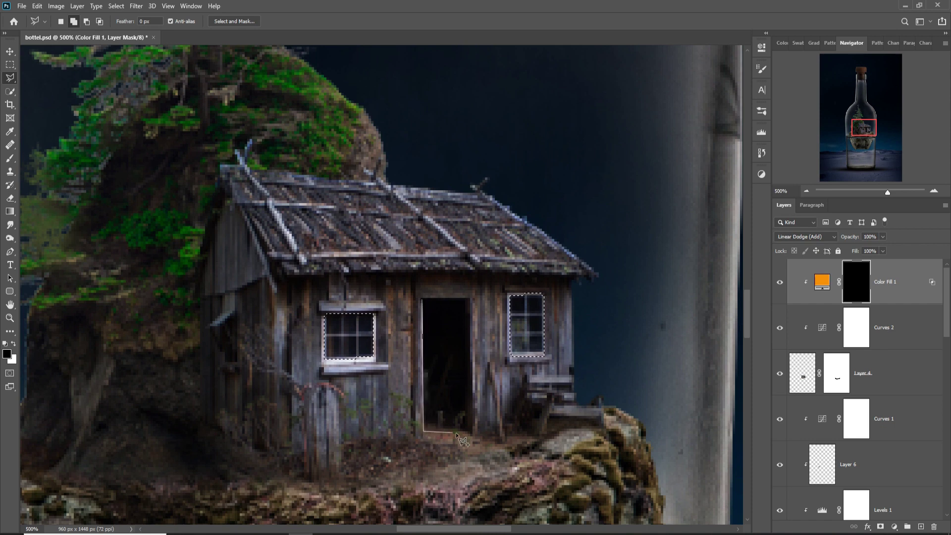
left_click(469, 430)
left_click(422, 299)
key("ctrl+BackSpace")
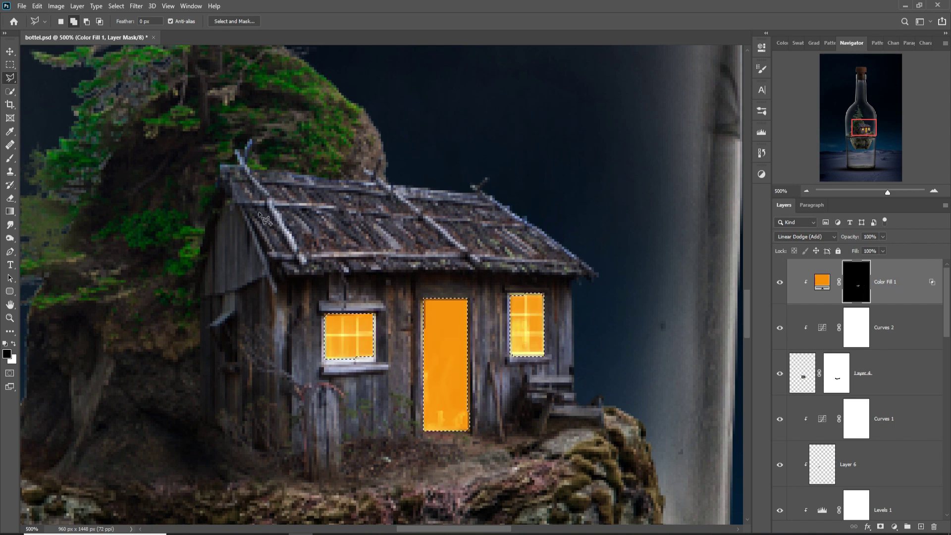
left_click(10, 51)
- Deselect and set up a white Brush at size 40 on the mask
left_click(116, 6)
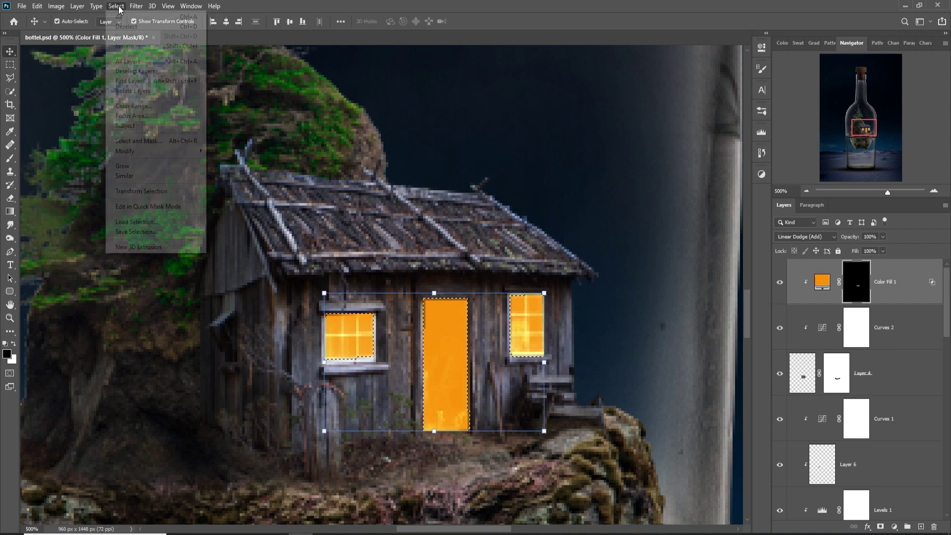
left_click(130, 29)
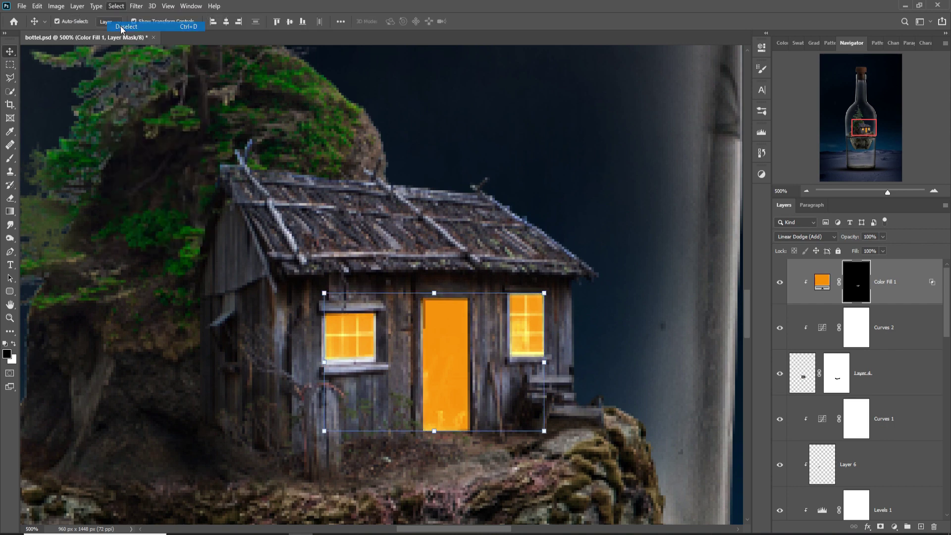
left_click(10, 160)
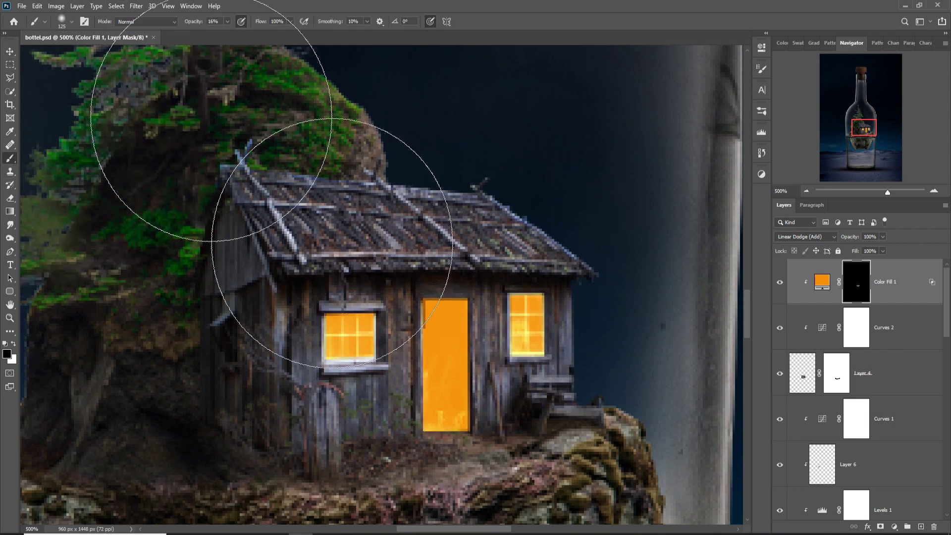
key("bracketleft")
key("bracketleft")
key("bracketleft")
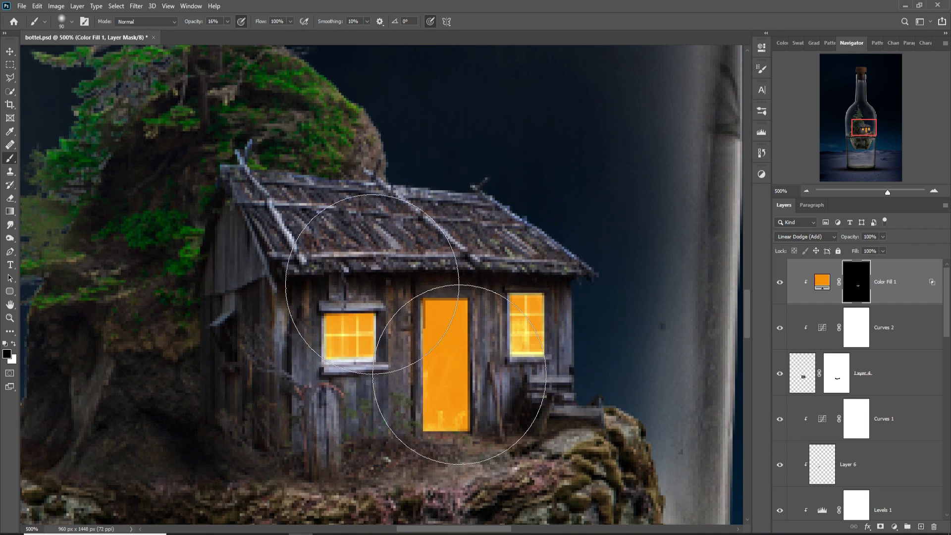
key("bracketleft")
key("bracketleft")
key("bracketleft")
key("bracketleft")
key("bracketleft")
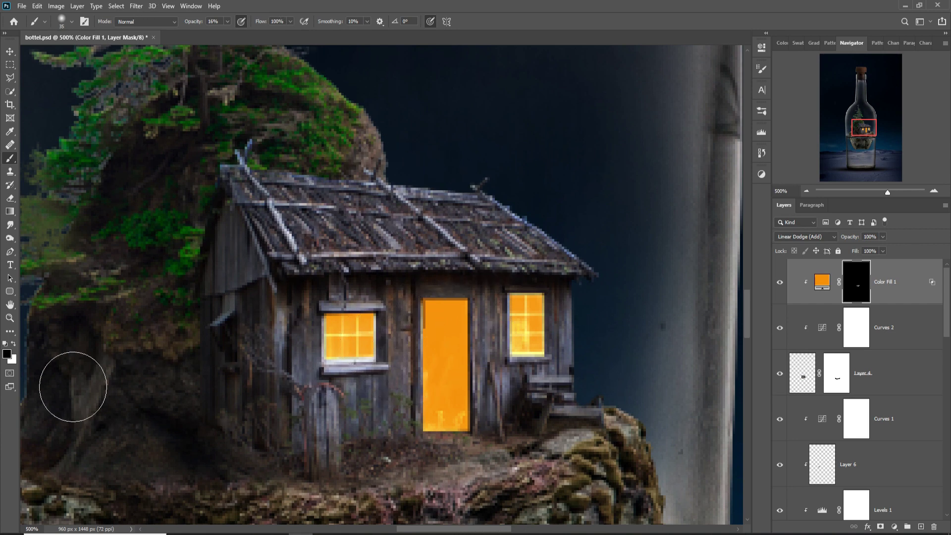
key("bracketleft")
key("bracketleft")
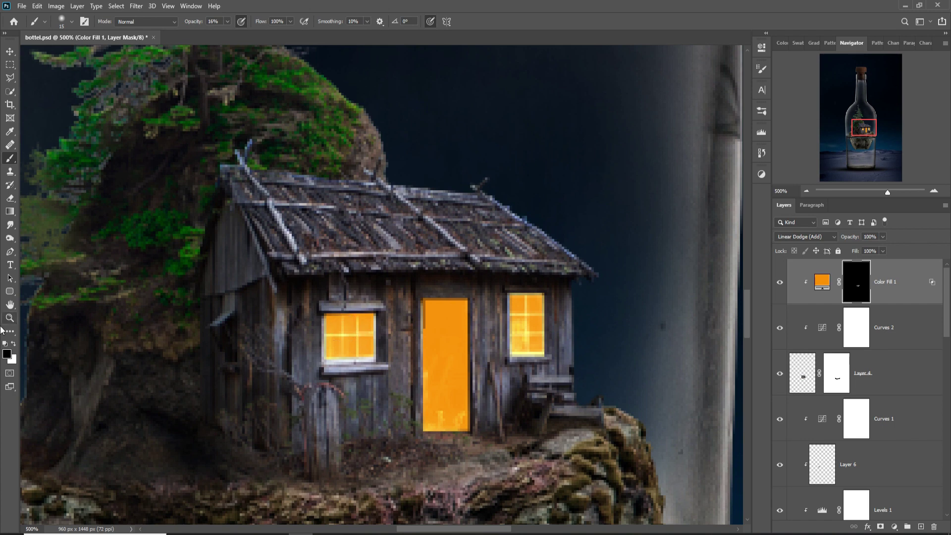
left_click(13, 344)
- Paint white glow around the left window, the doorway edges and the right window
mouse_move(365, 339)
left_mouse_down()
mouse_move(346, 330)
mouse_move(393, 363)
mouse_move(347, 379)
mouse_move(343, 338)
left_mouse_up()
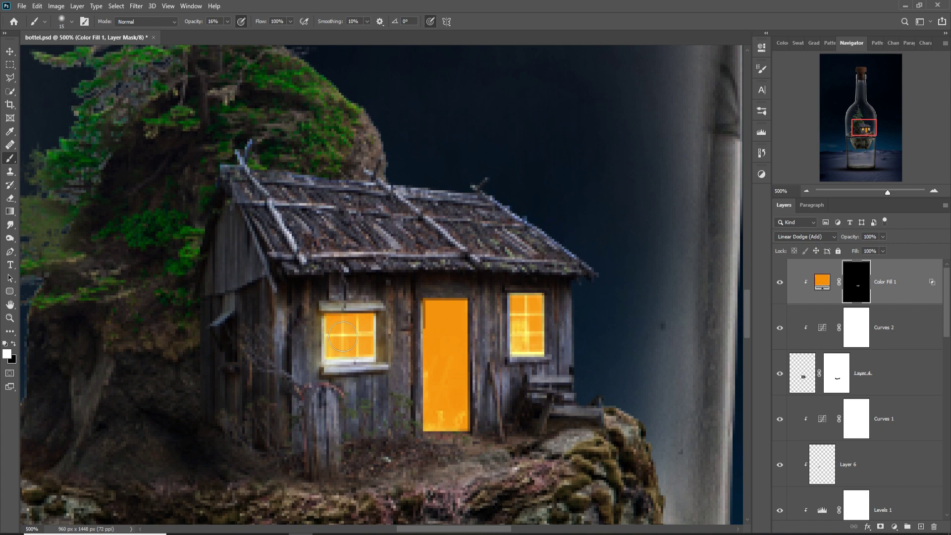
left_click_drag(444, 322, 480, 322)
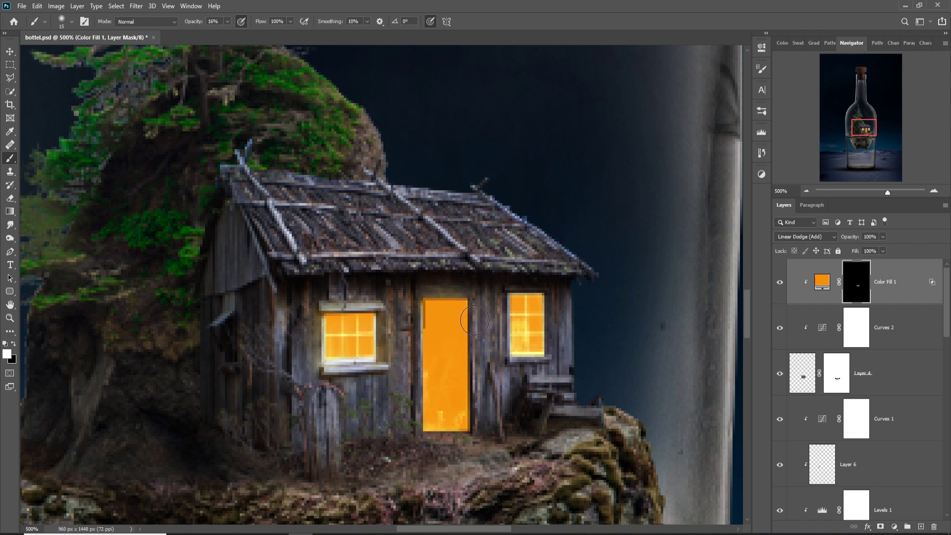
left_click_drag(483, 350, 473, 413)
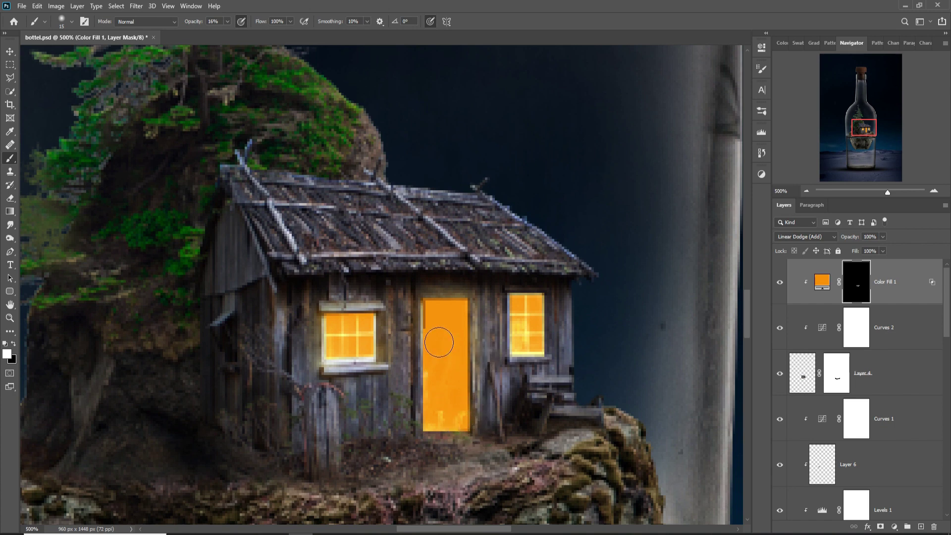
mouse_move(417, 315)
left_mouse_down()
mouse_move(420, 431)
mouse_move(456, 447)
mouse_move(506, 502)
mouse_move(454, 443)
mouse_move(484, 466)
left_mouse_up()
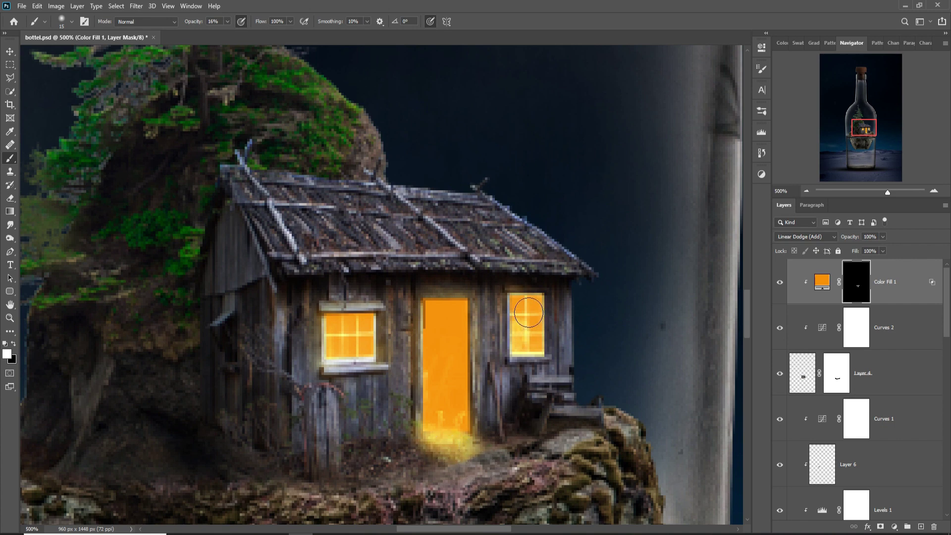
left_click_drag(528, 313, 553, 348)
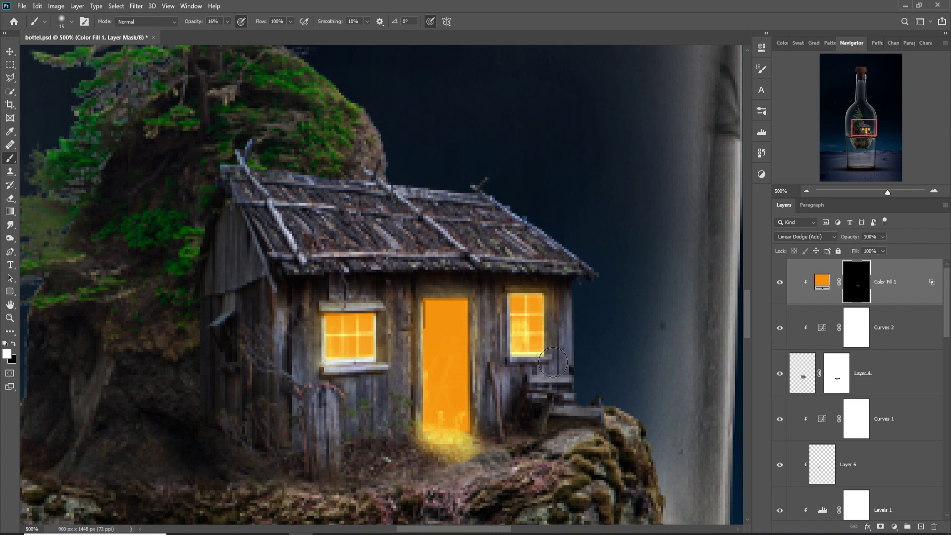
left_click_drag(520, 338, 550, 370)
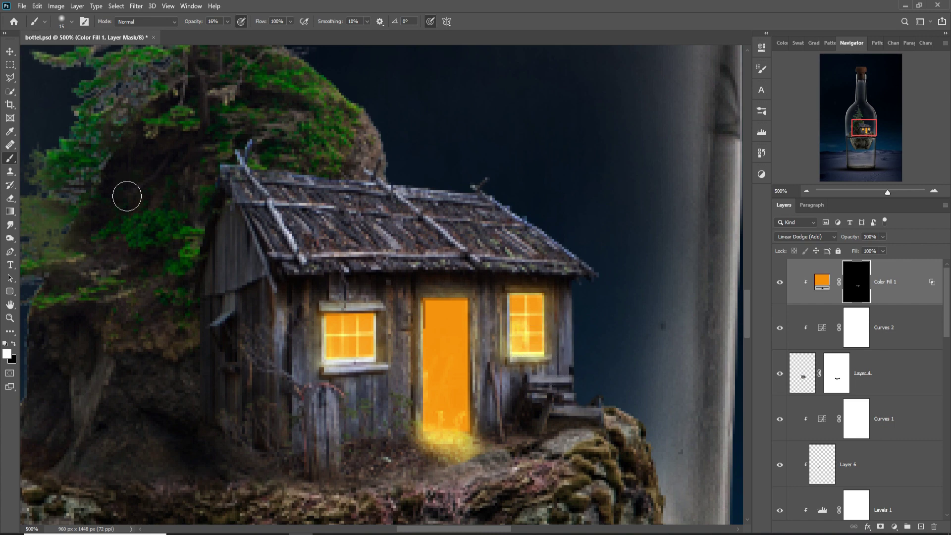
left_click(10, 52)
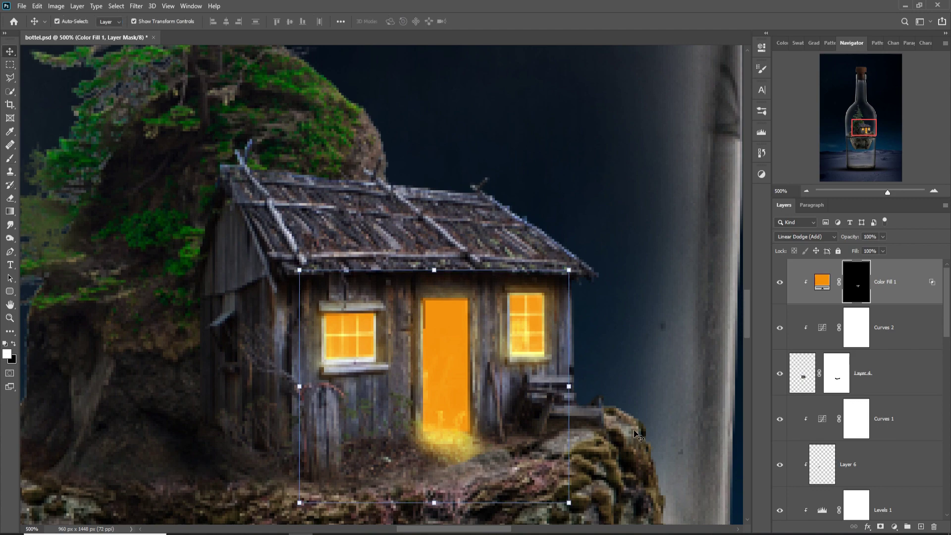
- Zoom out and scroll to view the whole bottle
key("ctrl+minus")
key("ctrl+minus")
key("ctrl+minus")
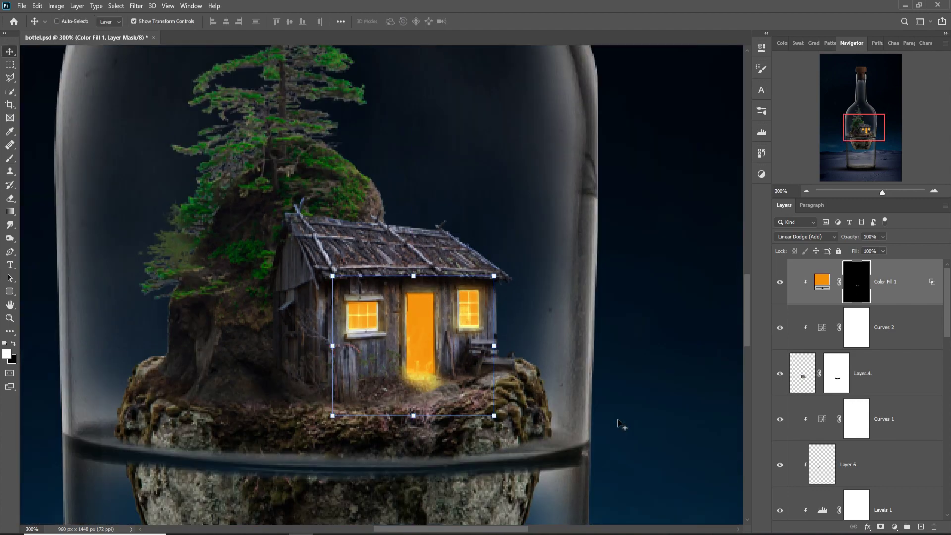
scroll(900, 437, "down", 3)
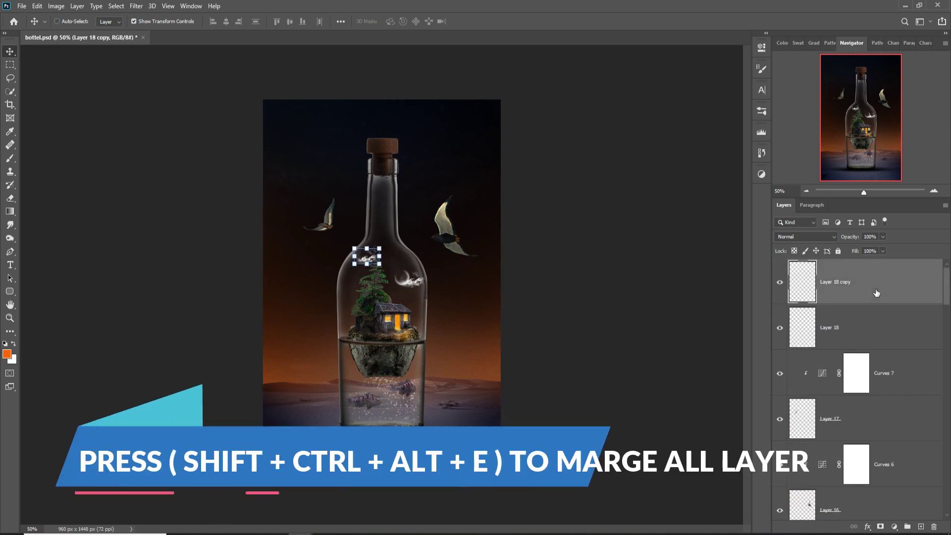
- Stamp all visible layers into Layer 20 and convert it to a smart object
key("ctrl+shift+alt+e")
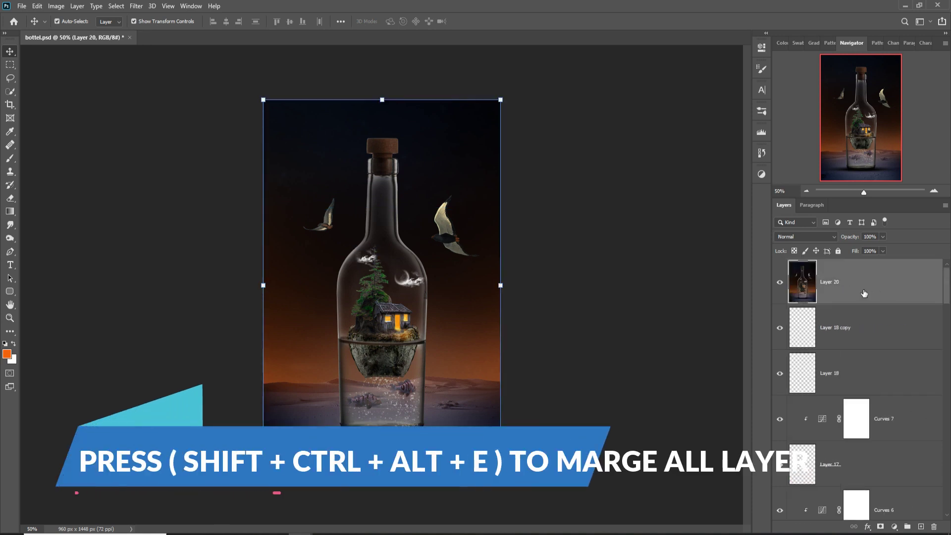
right_click(863, 293)
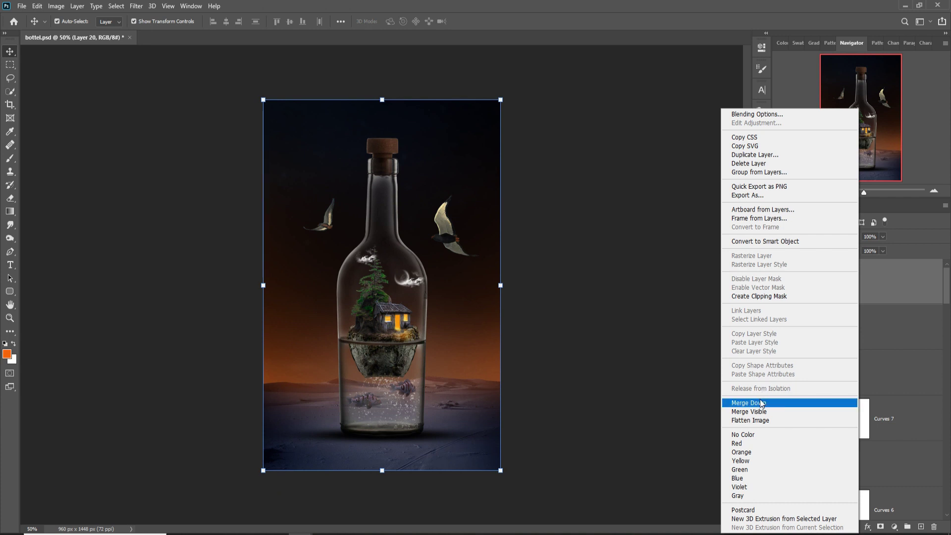
left_click(763, 242)
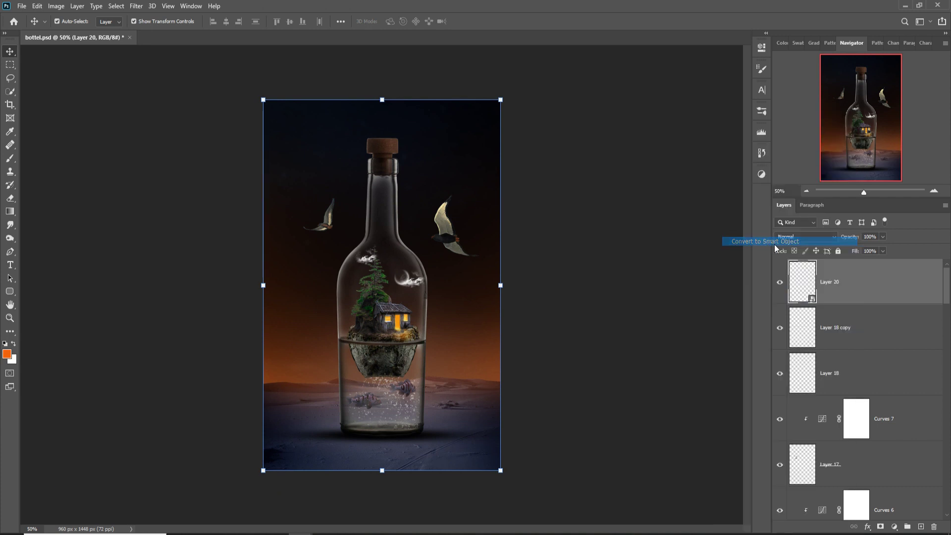
left_click(136, 6)
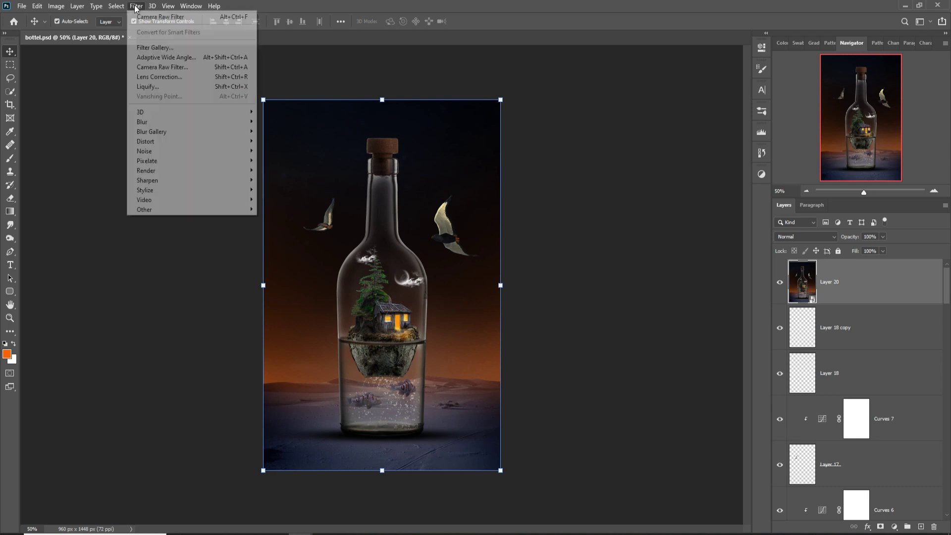
- Apply Camera Raw with Highlights +10, Shadows -16, Whites +18, Blacks -18, Saturation +8
left_click(147, 69)
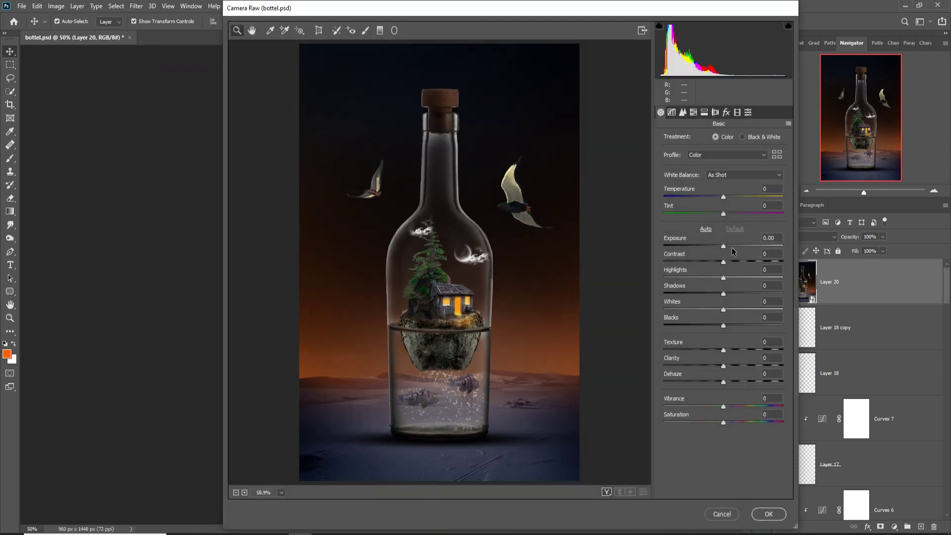
mouse_move(725, 279)
left_mouse_down()
mouse_move(737, 280)
mouse_move(711, 296)
left_mouse_up()
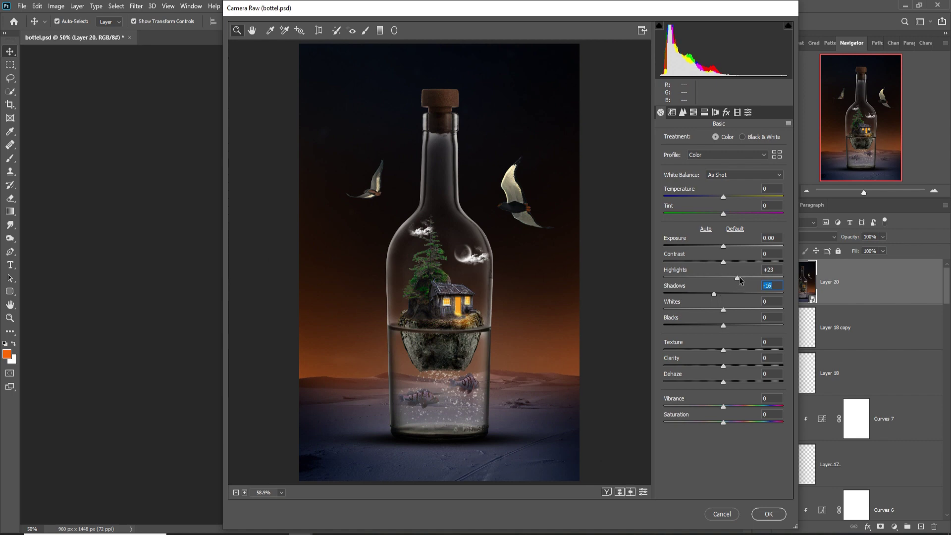
mouse_move(738, 277)
left_mouse_down()
mouse_move(722, 278)
mouse_move(732, 282)
left_mouse_up()
left_click_drag(723, 326, 712, 326)
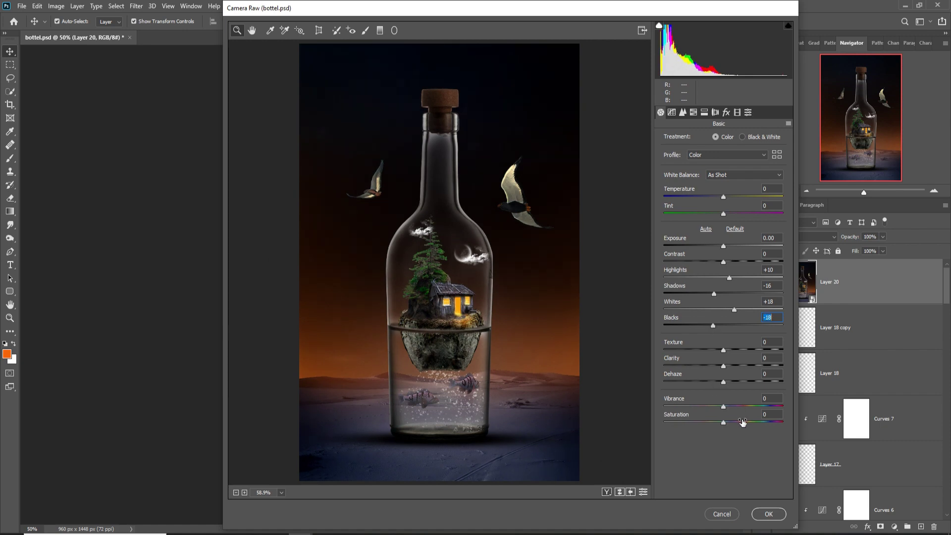
left_click_drag(724, 422, 729, 422)
- Set tone curve Lights +16, Darks -18, Shadows +10, and Sharpening Amount to 54
left_click(674, 113)
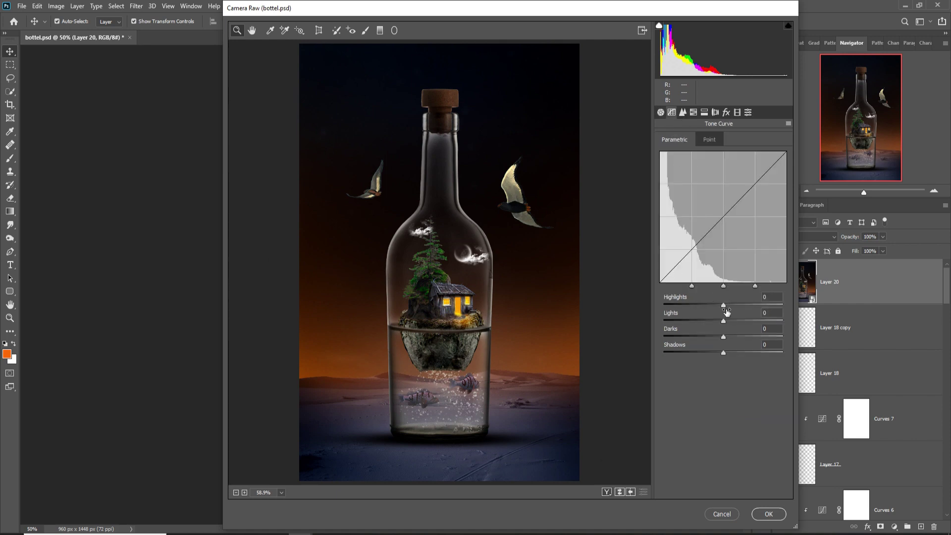
left_click_drag(723, 321, 726, 322)
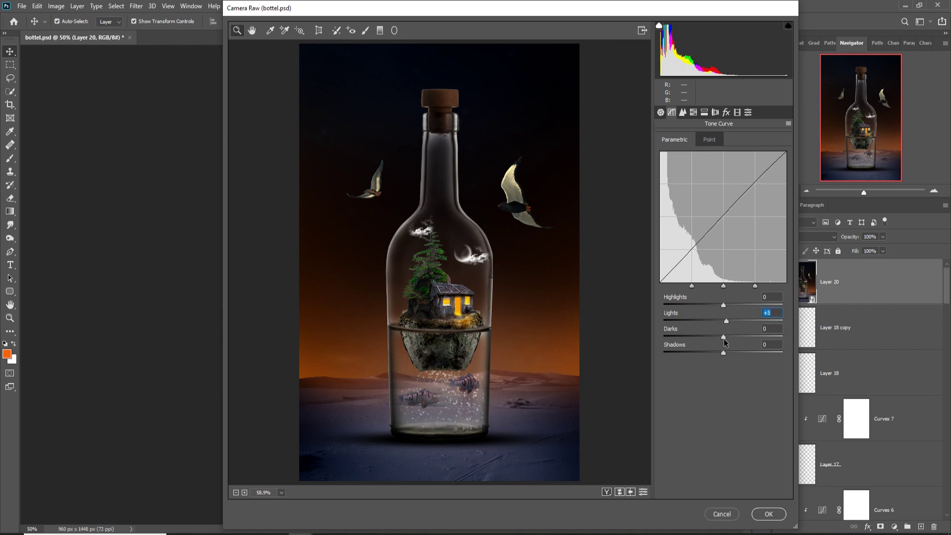
left_click_drag(723, 337, 712, 337)
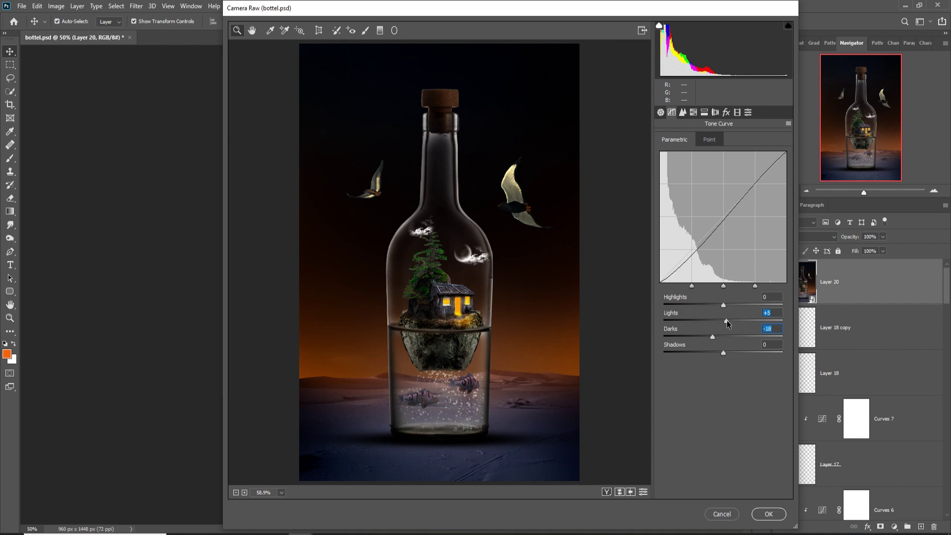
left_click_drag(726, 321, 733, 320)
left_click_drag(724, 352, 732, 352)
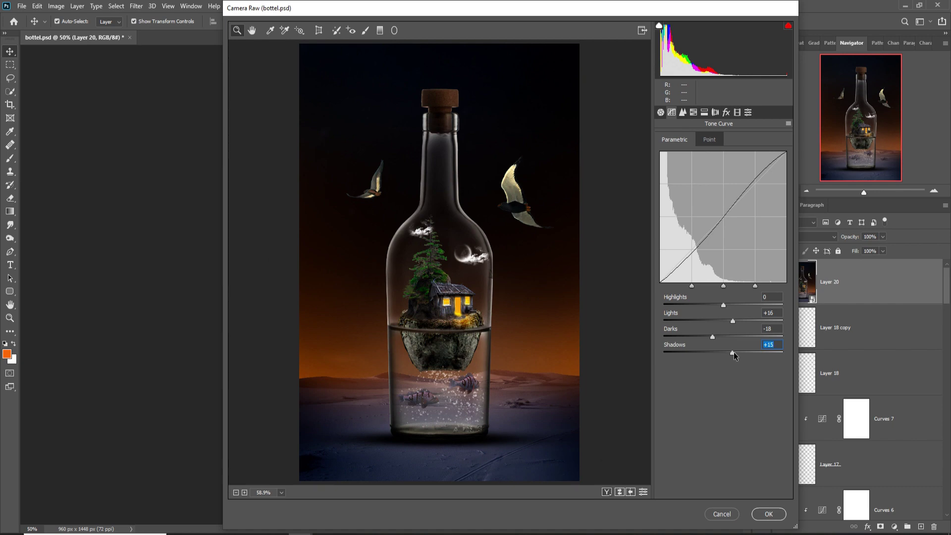
left_click_drag(733, 352, 730, 352)
left_click(683, 112)
left_click_drag(664, 154, 691, 155)
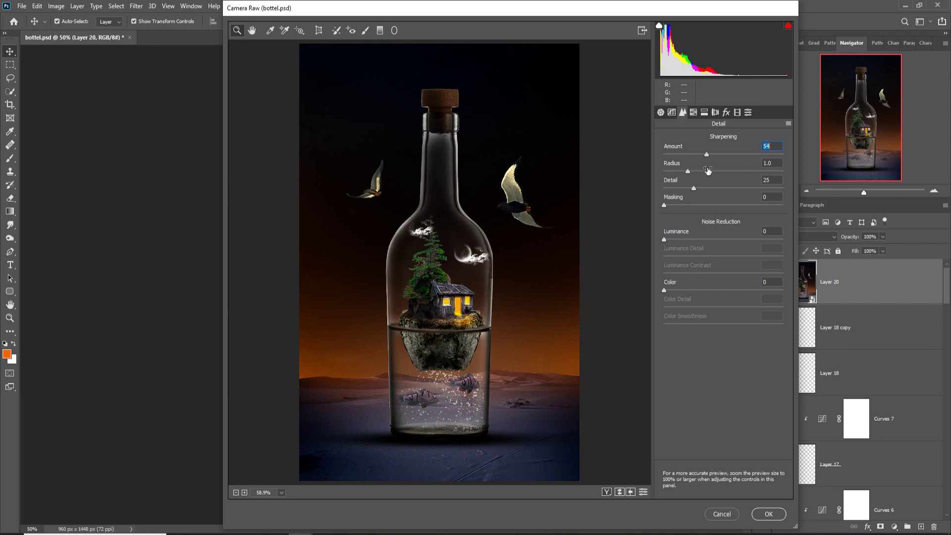
- Add a dark post-crop vignette; split-tone highlights Hue 41/Sat 31, shadows Hue 198/Sat 14
left_click(727, 113)
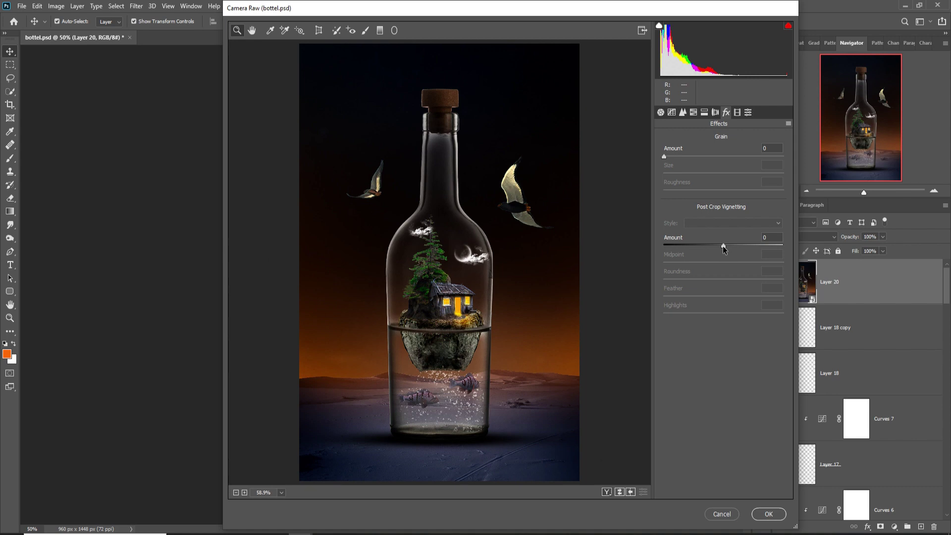
left_click_drag(723, 245, 707, 248)
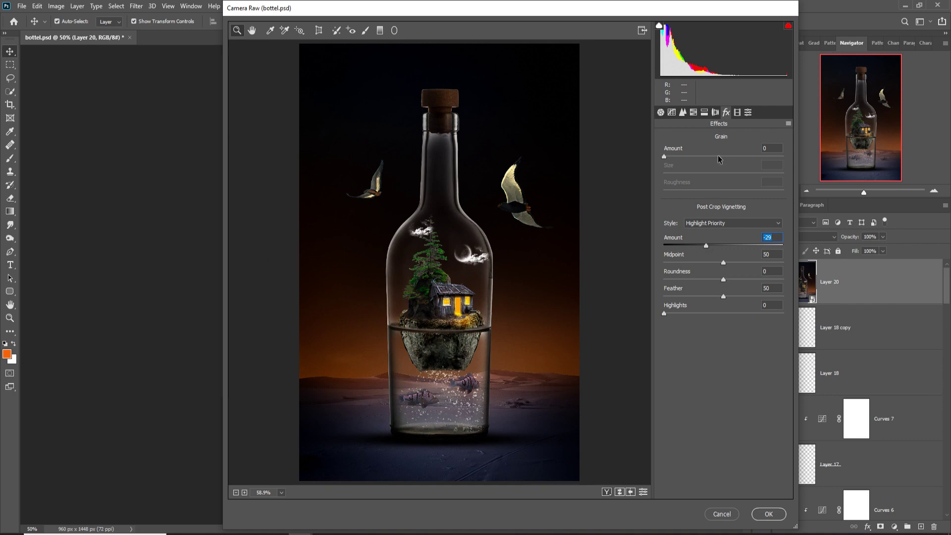
left_click(705, 113)
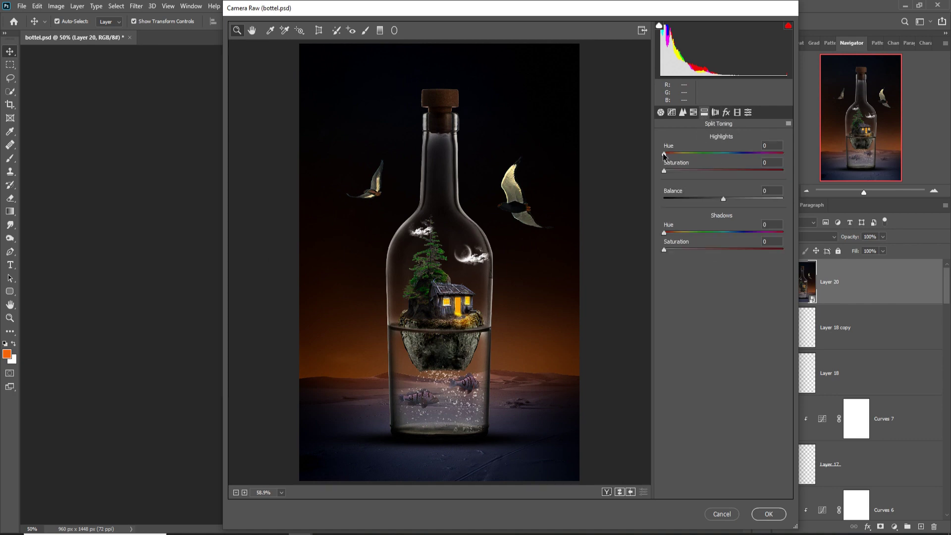
left_click_drag(664, 153, 676, 154)
left_click_drag(664, 171, 682, 168)
left_click(664, 233)
left_click_drag(664, 234, 731, 240)
left_click_drag(664, 250, 680, 248)
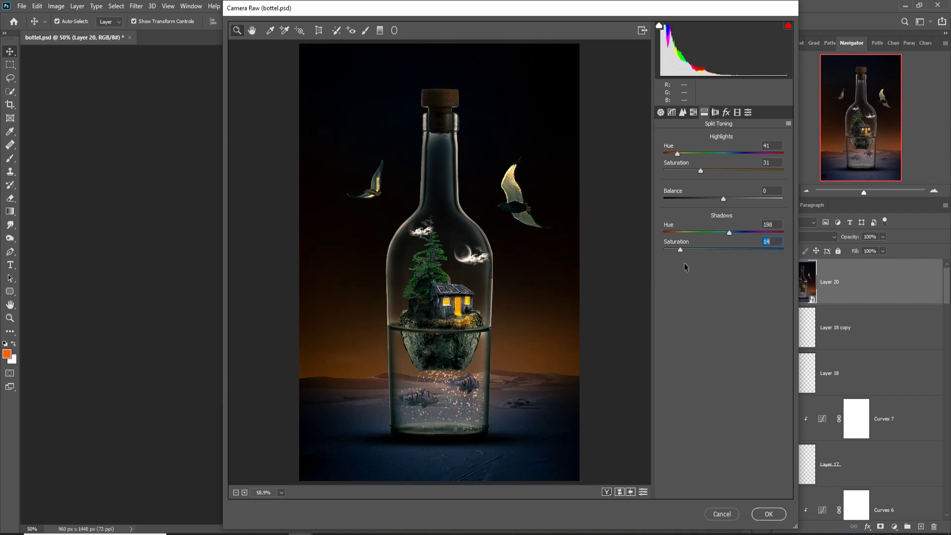
- In Camera Raw's HSL hue controls, shift Blues to -39 and Oranges to -17
left_click(693, 112)
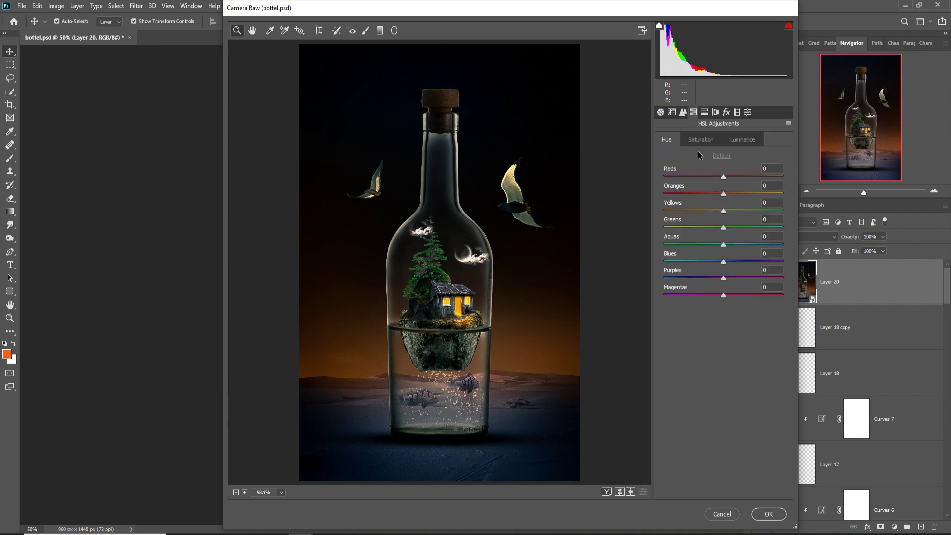
left_click_drag(723, 261, 703, 269)
left_click_drag(725, 197, 715, 197)
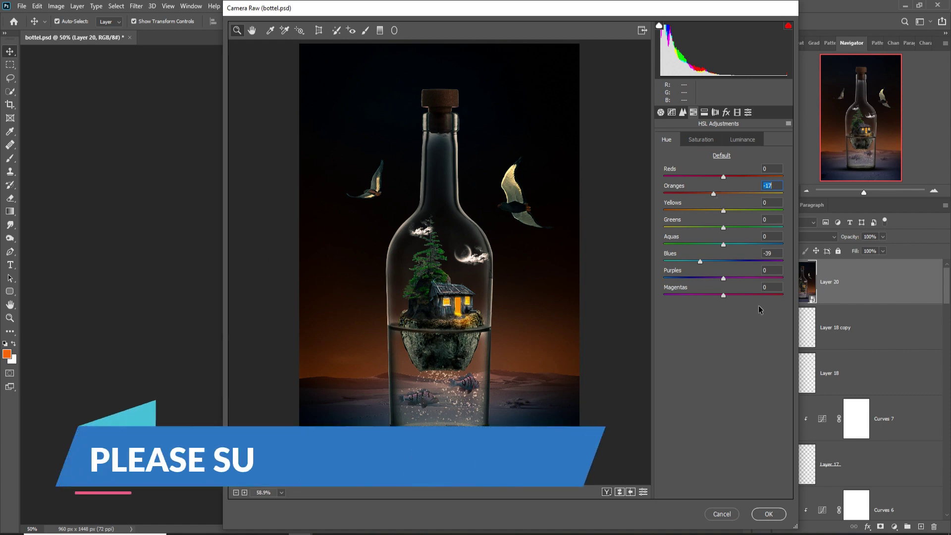
left_click(768, 513)
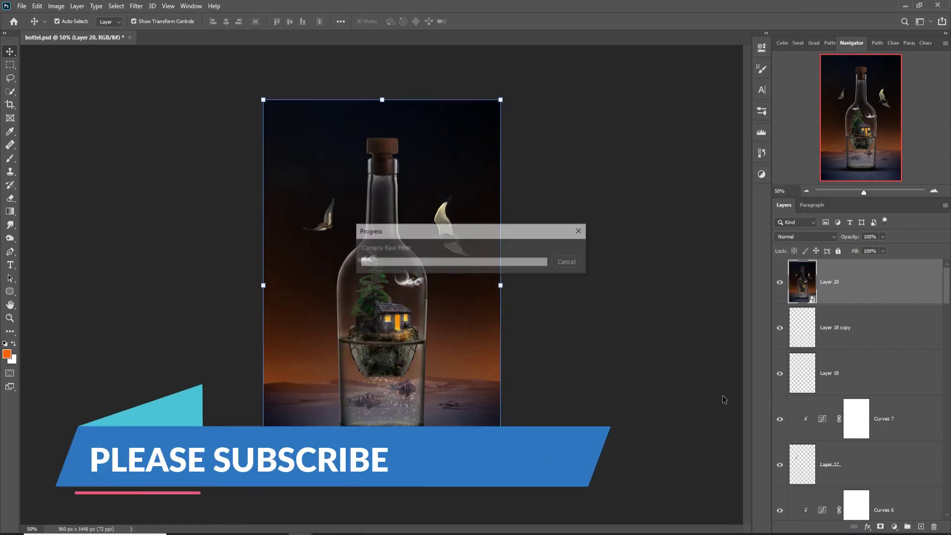